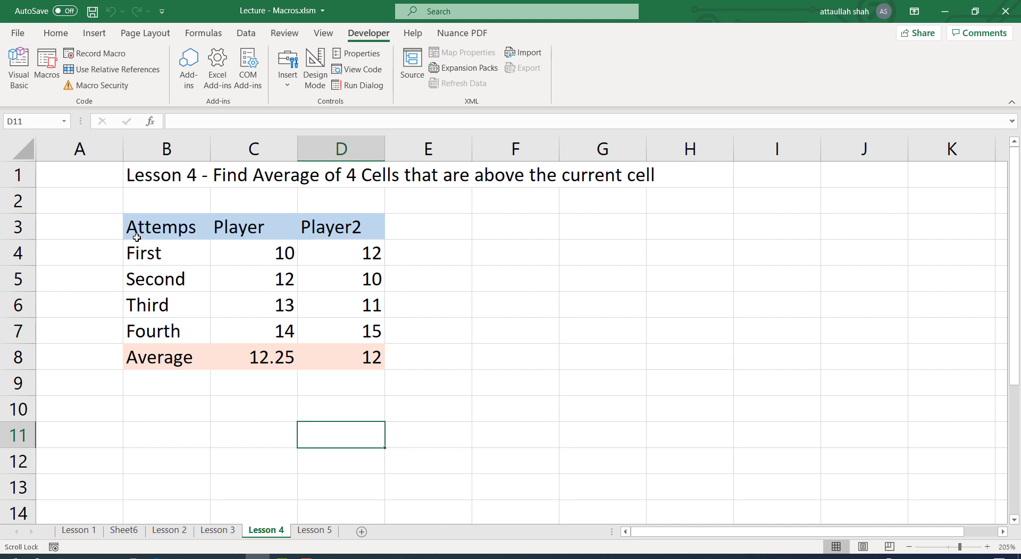
# Select the attempts table B3:D8 on Lesson 4, compare with Lesson 5, then reduce the selection to B3.
pyautogui.moveTo(141, 227); pyautogui.dragTo(367, 355)
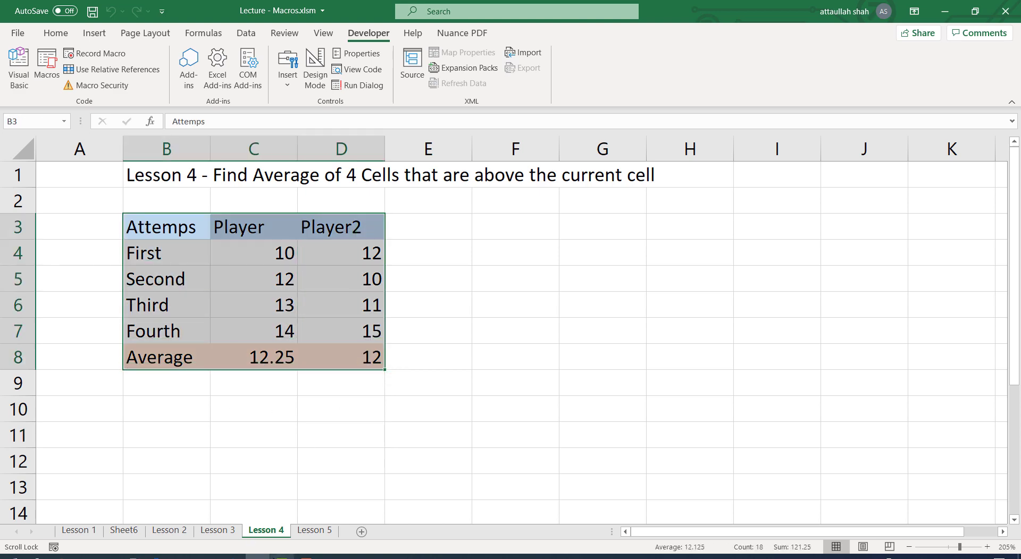
pyautogui.click(315, 530)
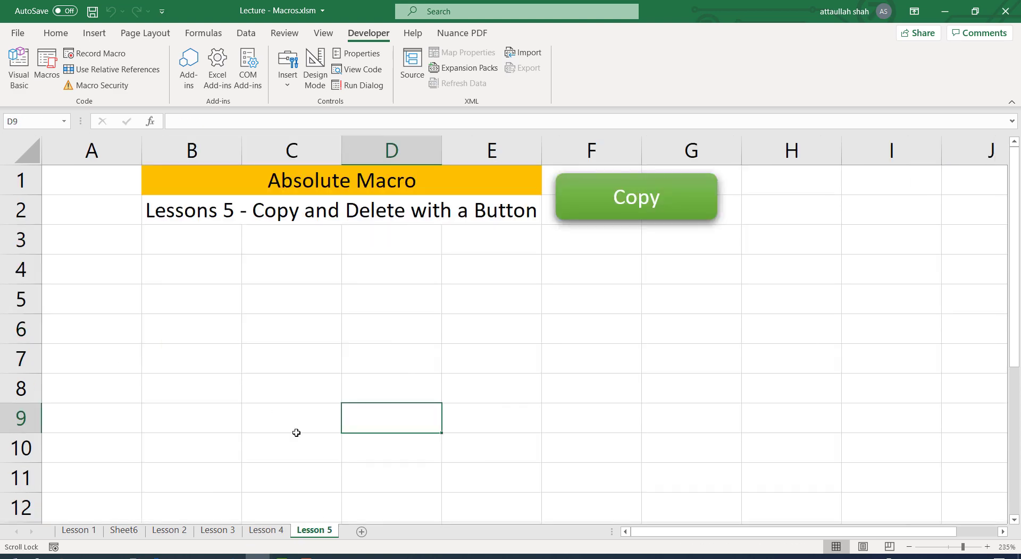
pyautogui.click(174, 270)
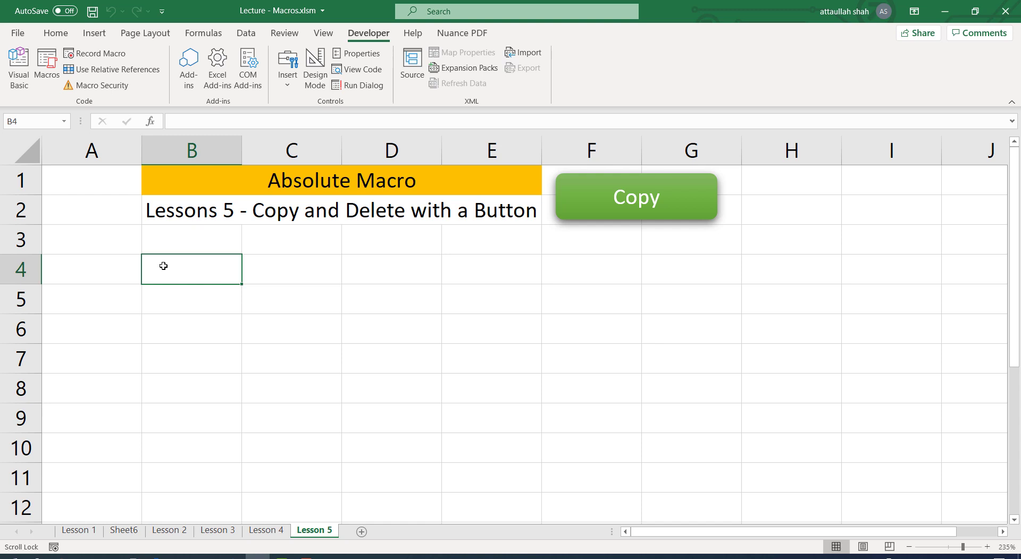
pyautogui.click(277, 530)
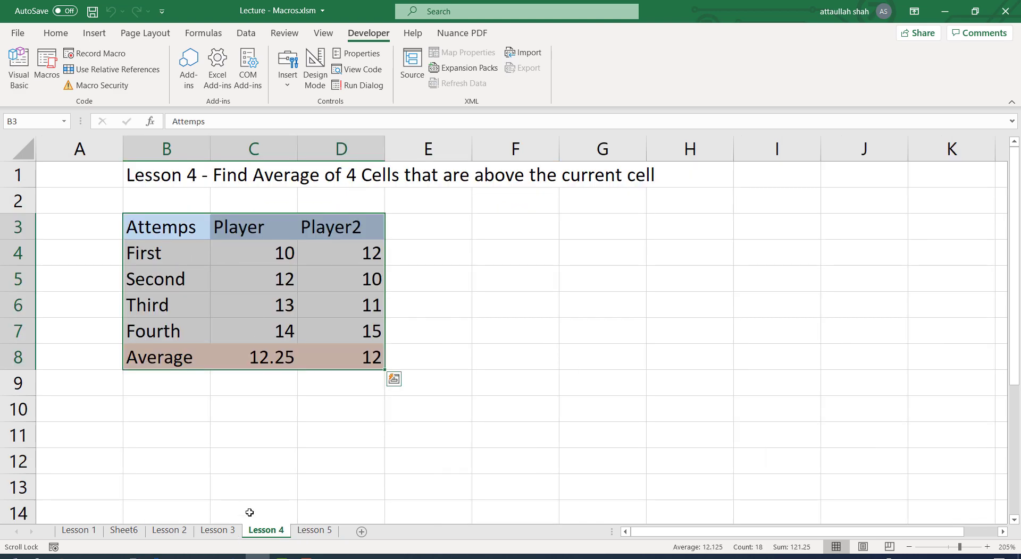
pyautogui.click(315, 531)
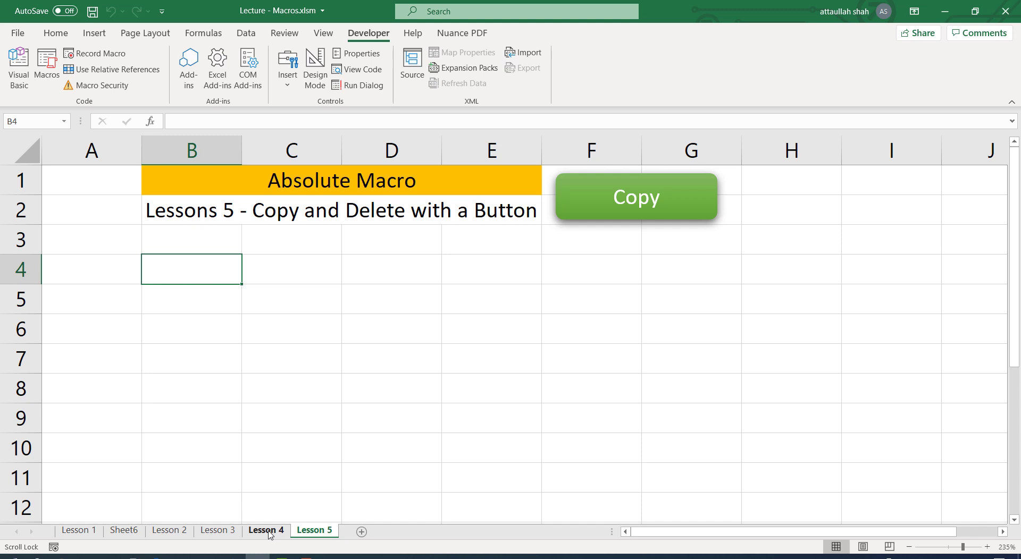
pyautogui.click(267, 531)
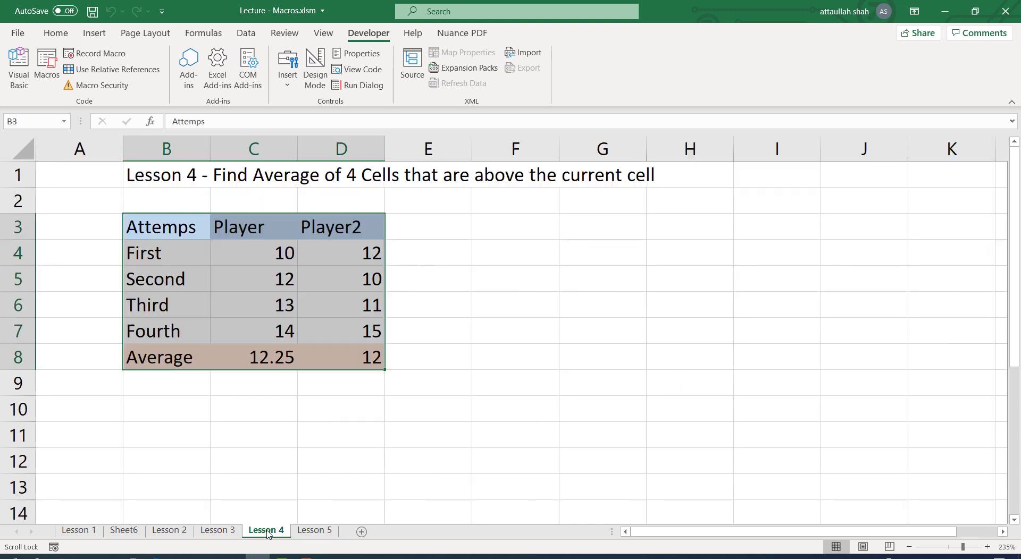
pyautogui.click(167, 229)
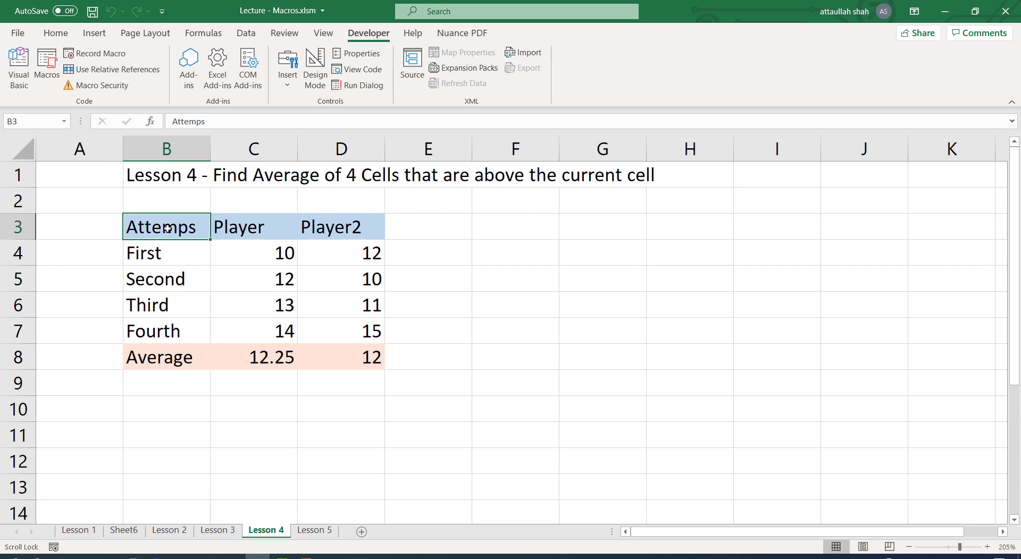
pyautogui.click(320, 532)
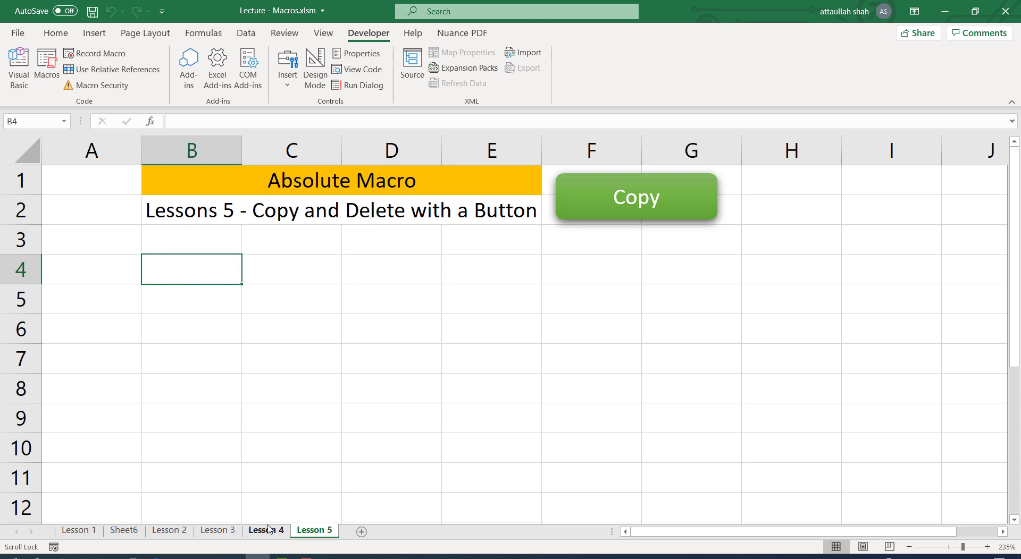
# Reselect B3:D8 on Lesson 4, then try cells G4, H4 and B4 on Lesson 5.
pyautogui.click(272, 530)
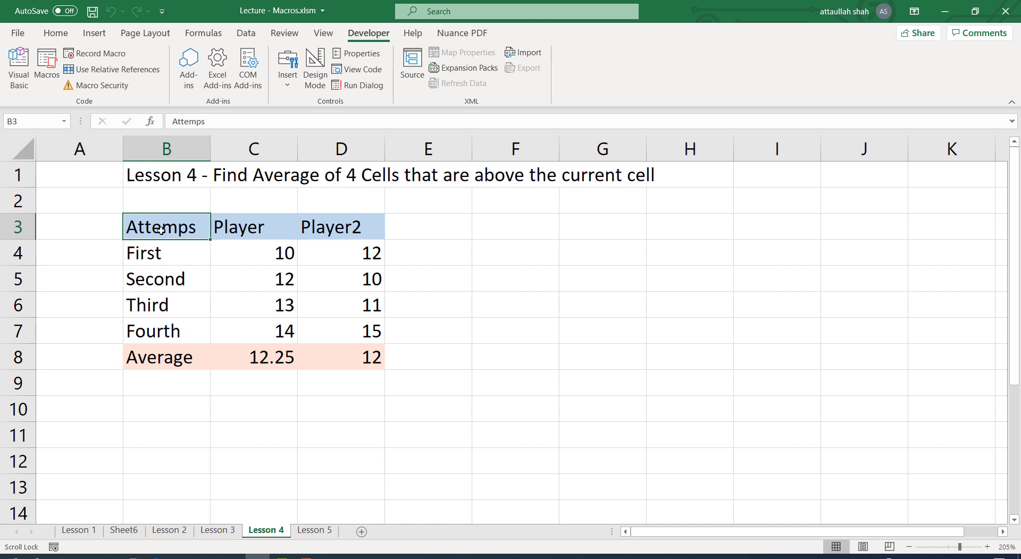
pyautogui.moveTo(161, 230); pyautogui.dragTo(370, 351)
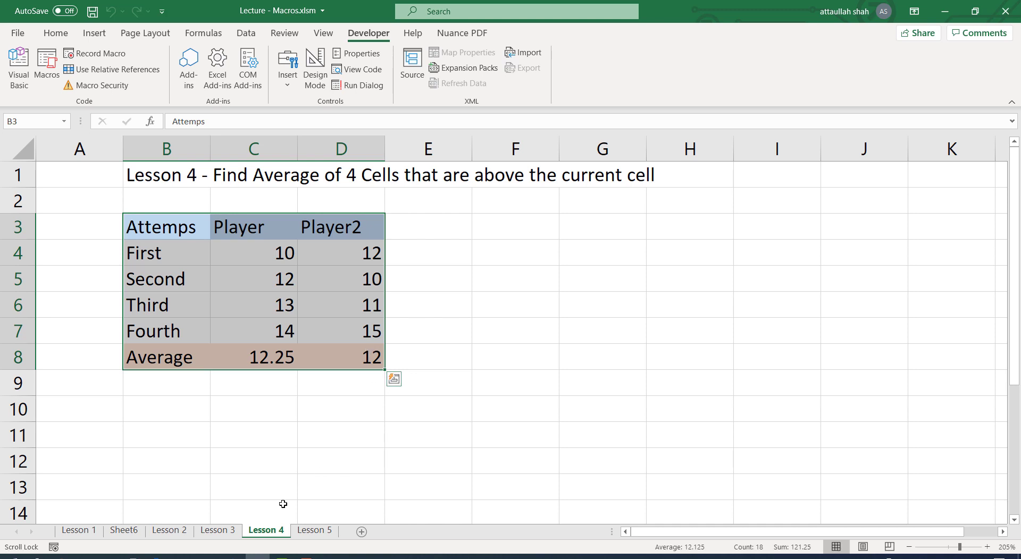
pyautogui.click(323, 534)
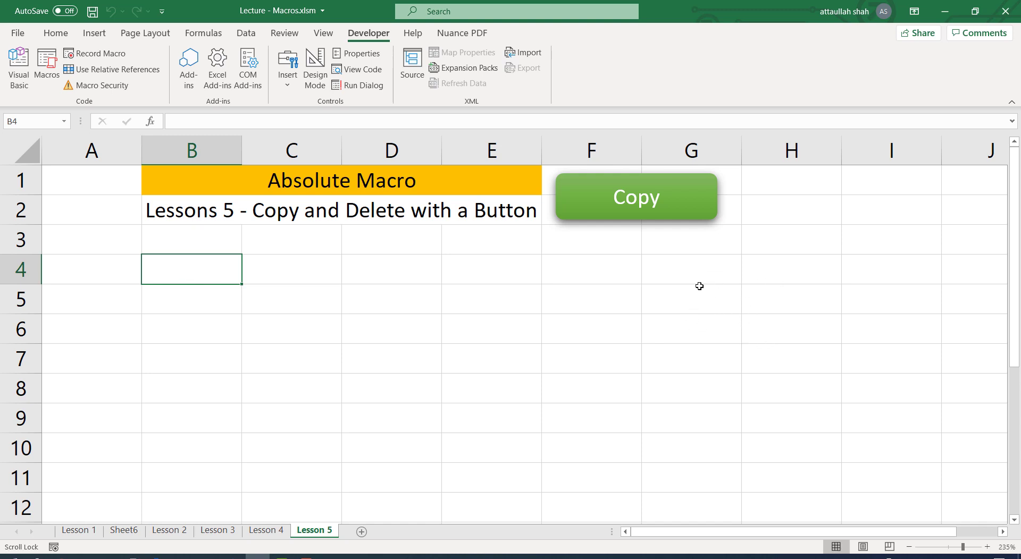
pyautogui.click(700, 279)
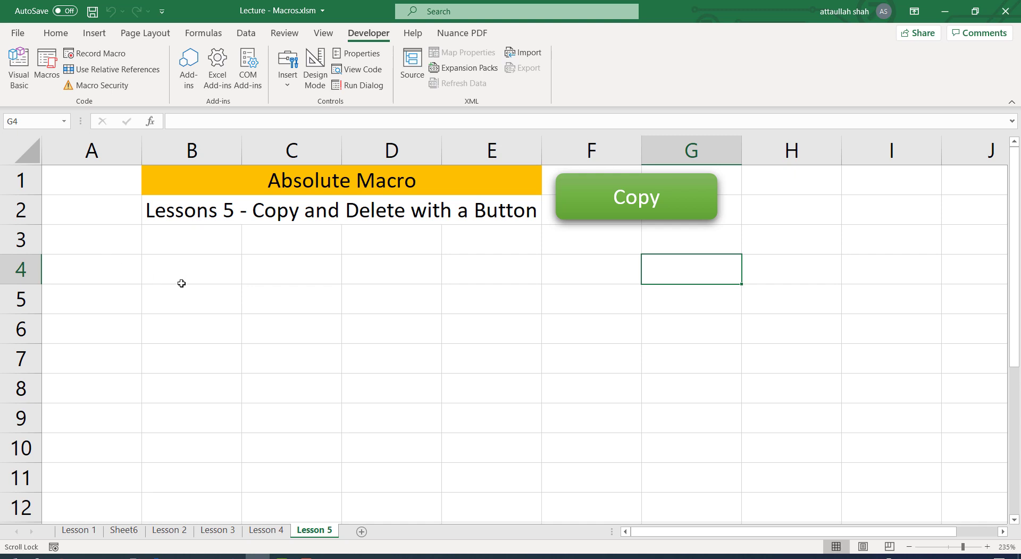
pyautogui.click(183, 273)
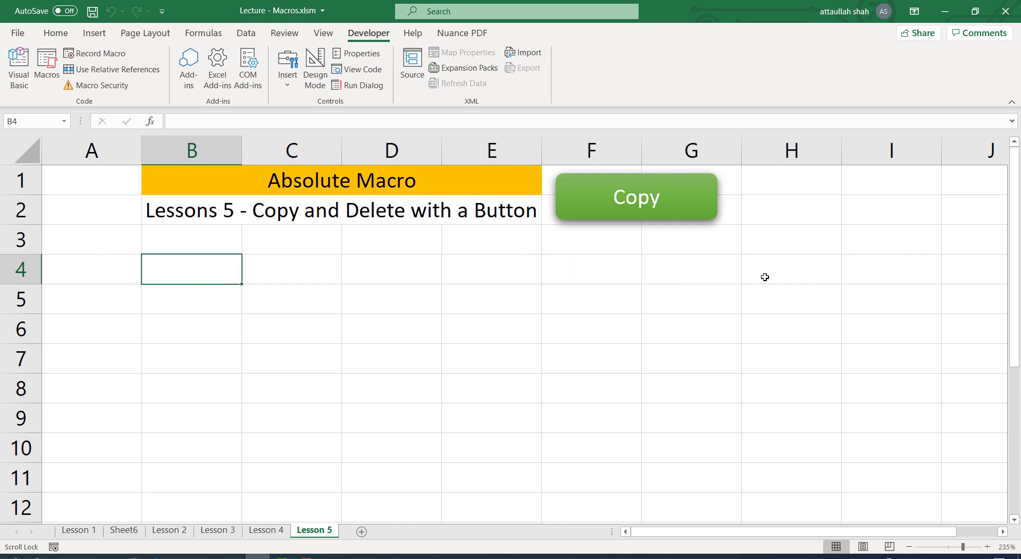
pyautogui.click(765, 277)
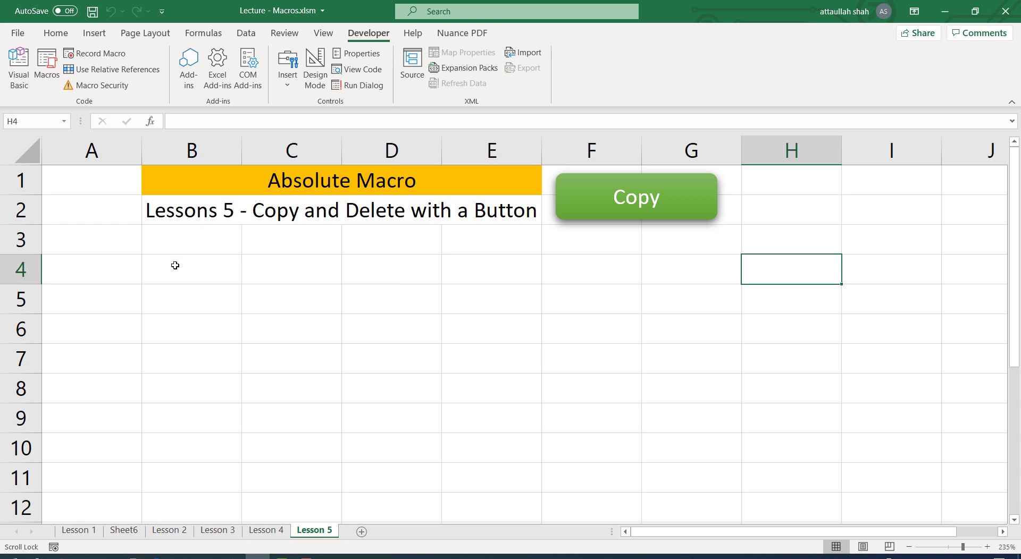
pyautogui.click(175, 266)
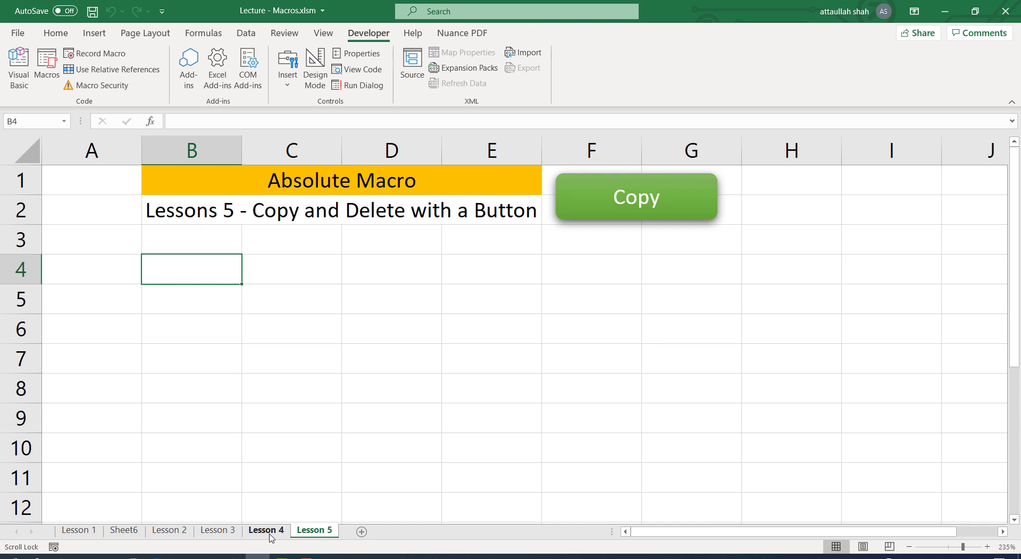
# Reduce the Lesson 4 selection to B3 and end up back on Lesson 4.
pyautogui.click(266, 531)
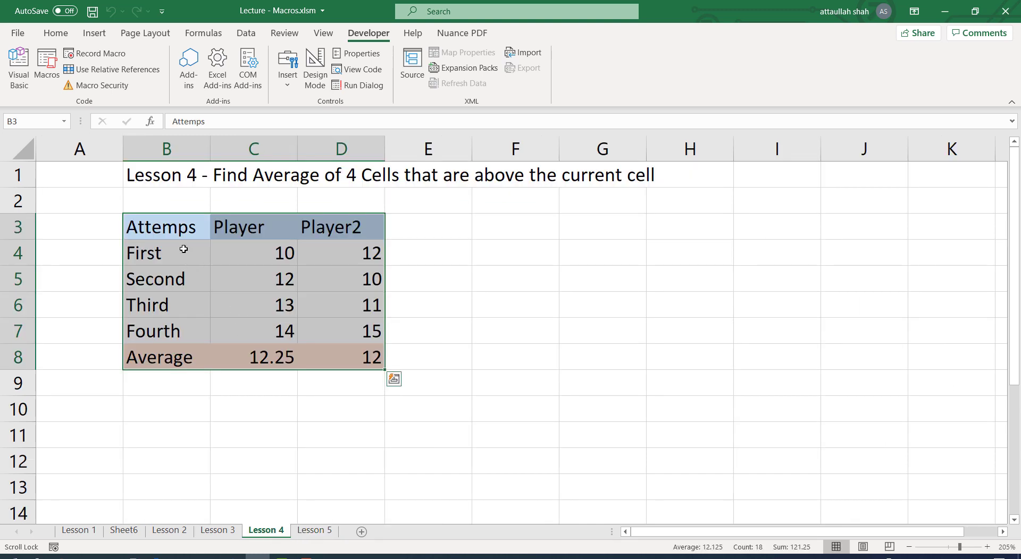
pyautogui.click(156, 230)
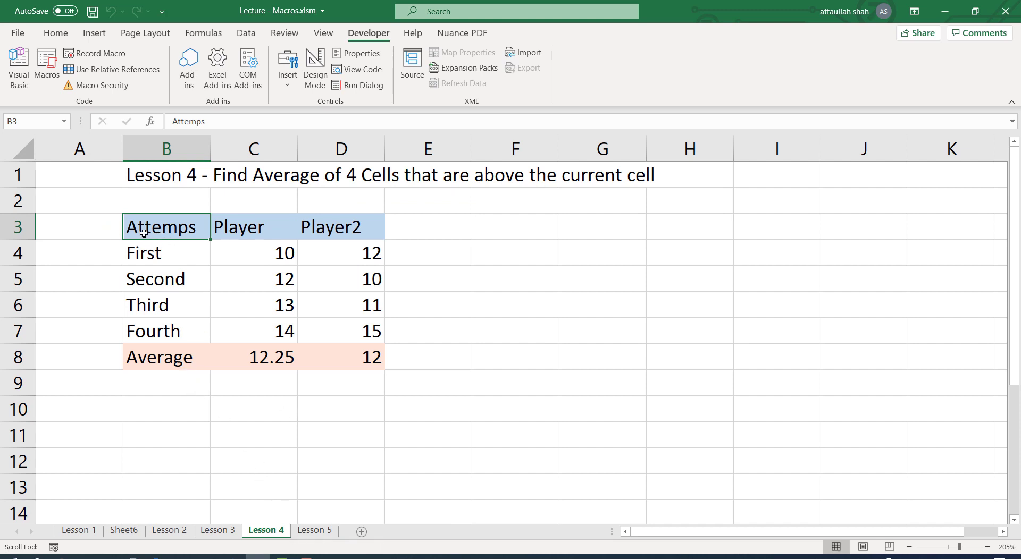
pyautogui.click(311, 532)
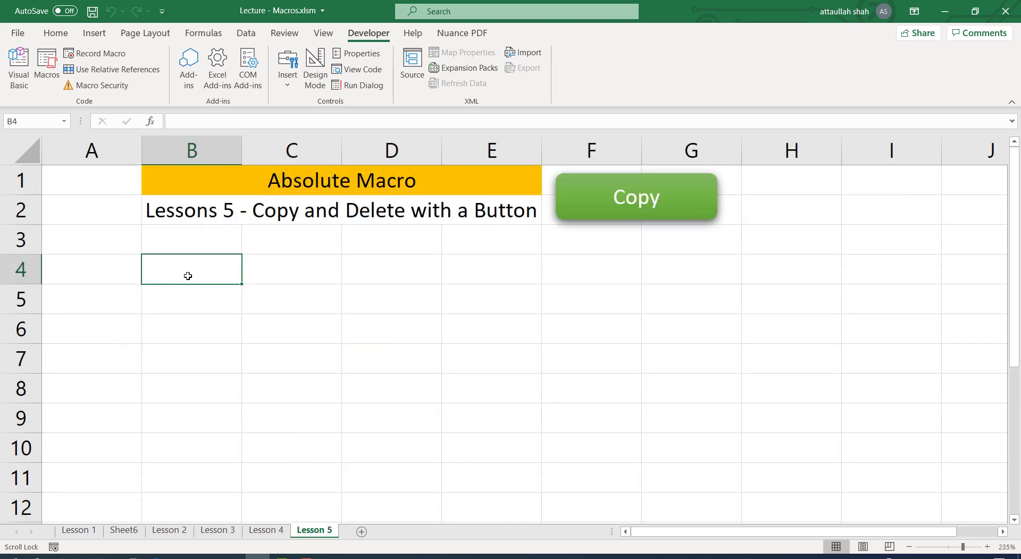
pyautogui.click(264, 531)
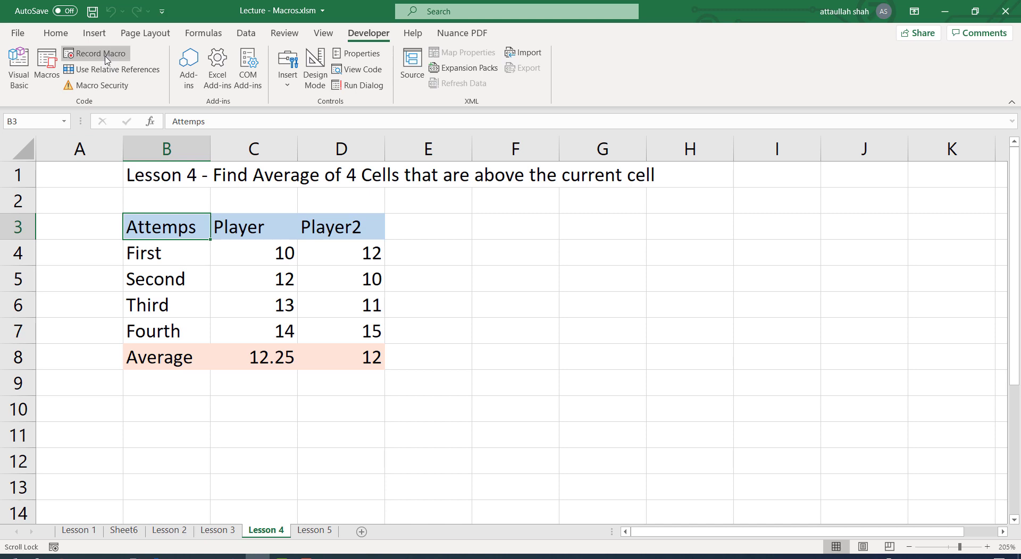
# Begin a macro named CopyPastDel, copy the name, then cancel with Esc before recording.
pyautogui.click(84, 59)
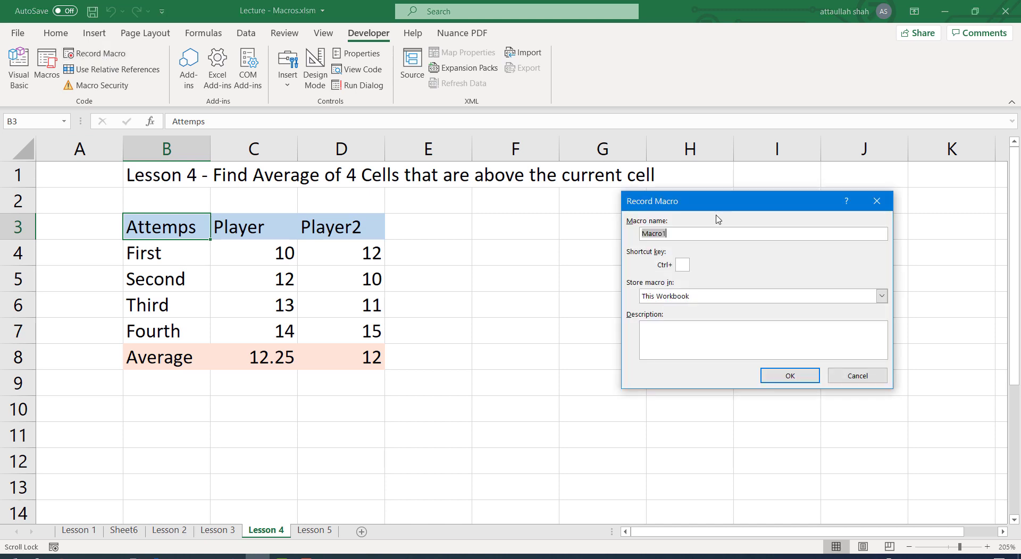
pyautogui.moveTo(681, 202); pyautogui.dragTo(455, 191)
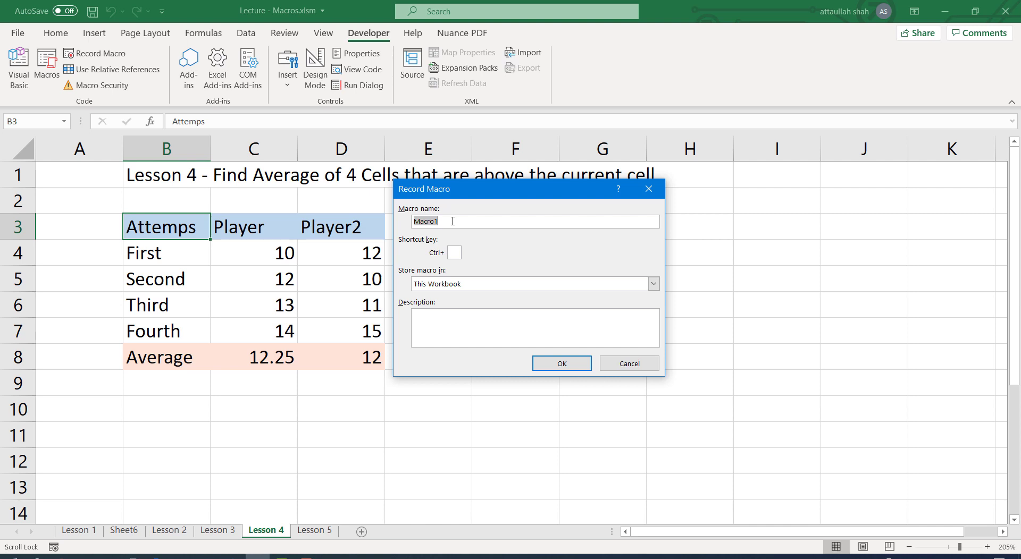
pyautogui.write('copyPastDel')
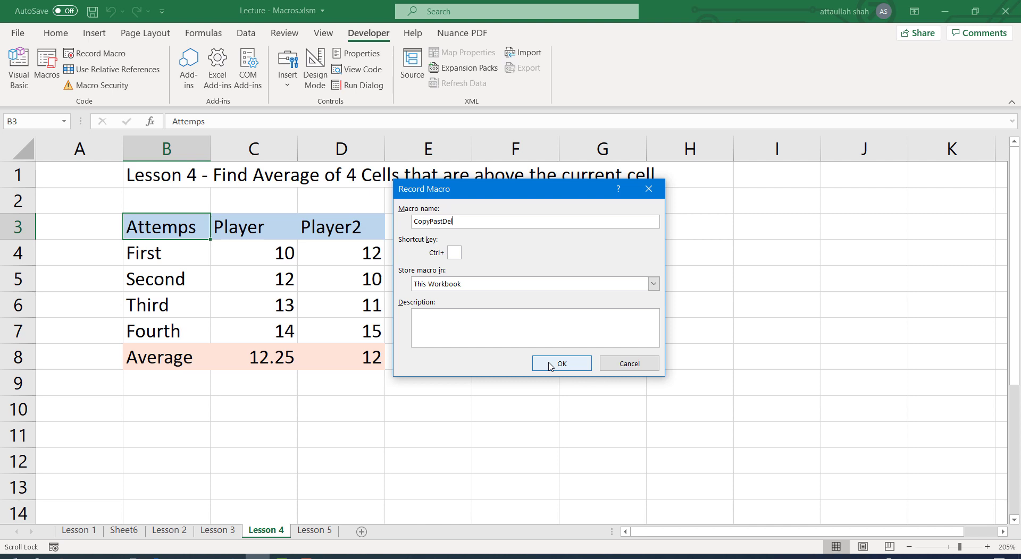
pyautogui.moveTo(466, 221); pyautogui.dragTo(412, 218)
pyautogui.rightClick(423, 221)
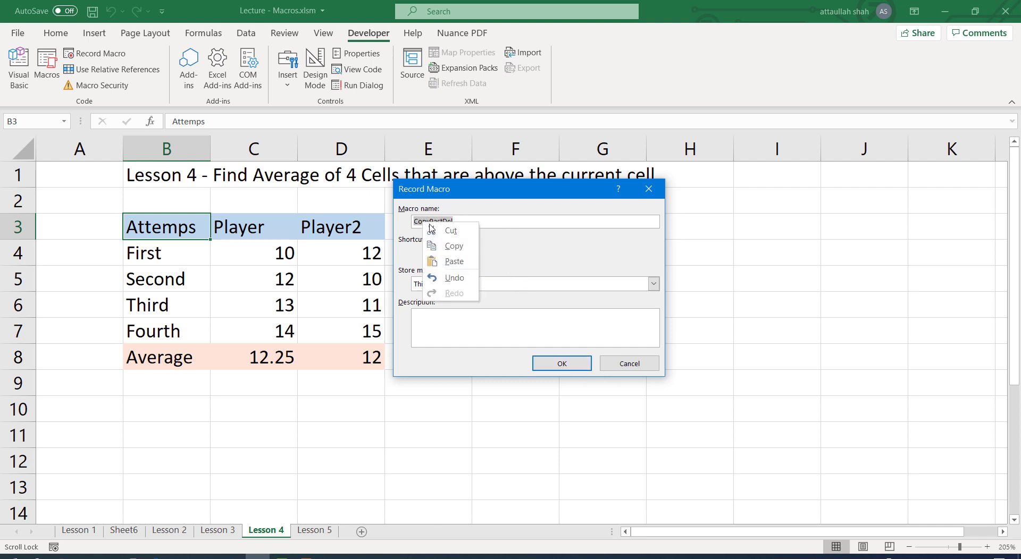
pyautogui.click(460, 249)
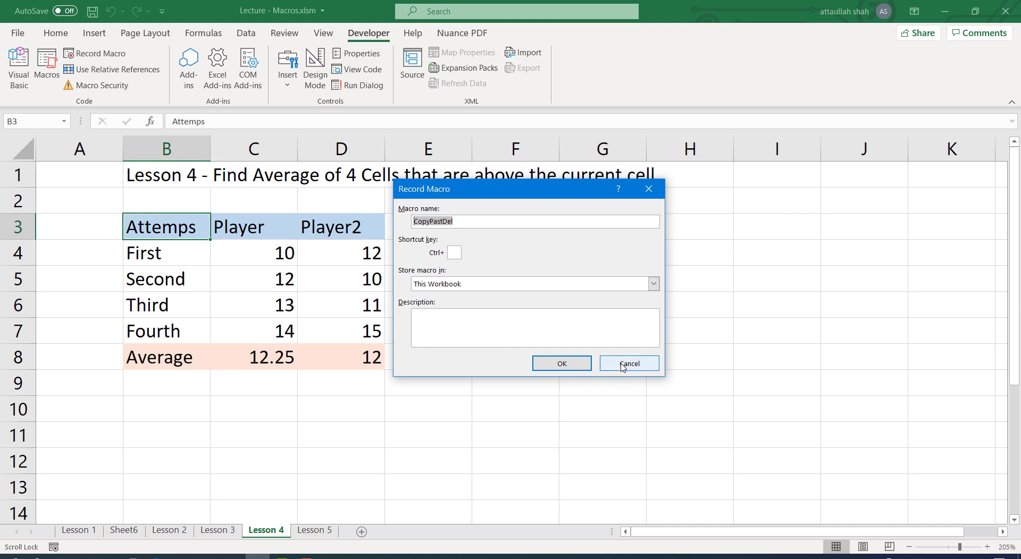
pyautogui.moveTo(622, 367); pyautogui.dragTo(404, 472)
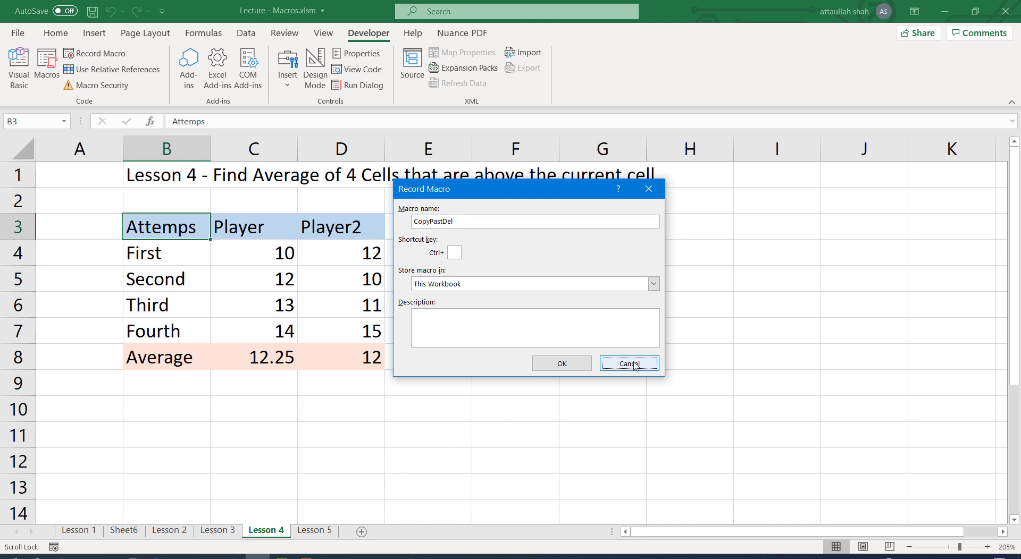
pyautogui.press('Escape')
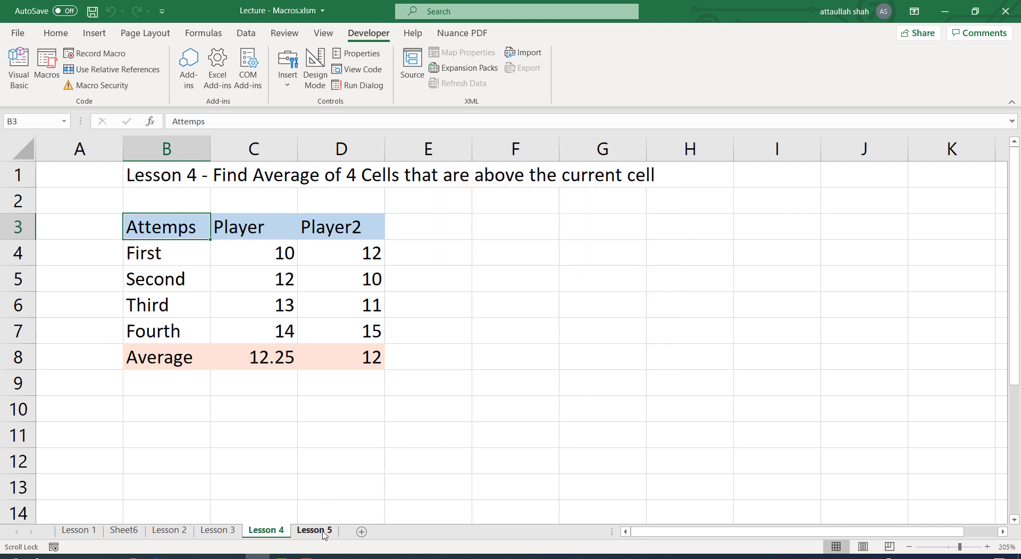
# On Lesson 5, open Record Macro and paste CopyPastDel as the macro name.
pyautogui.click(314, 530)
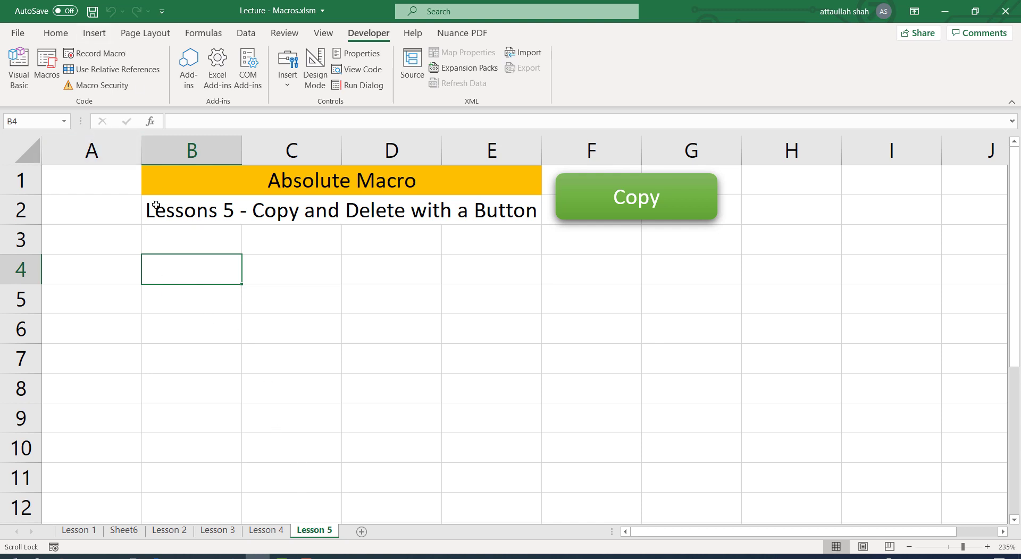
pyautogui.click(101, 53)
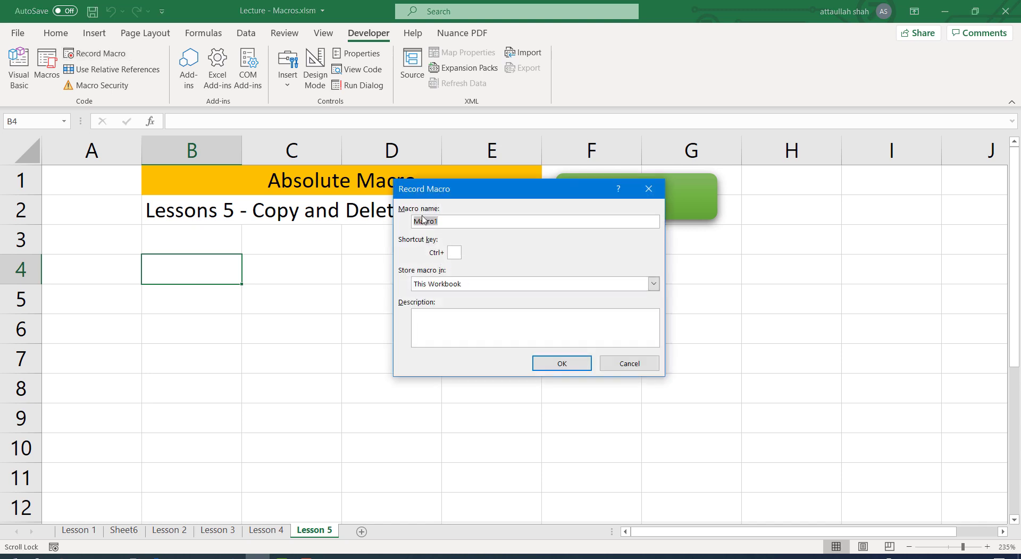
pyautogui.rightClick(423, 219)
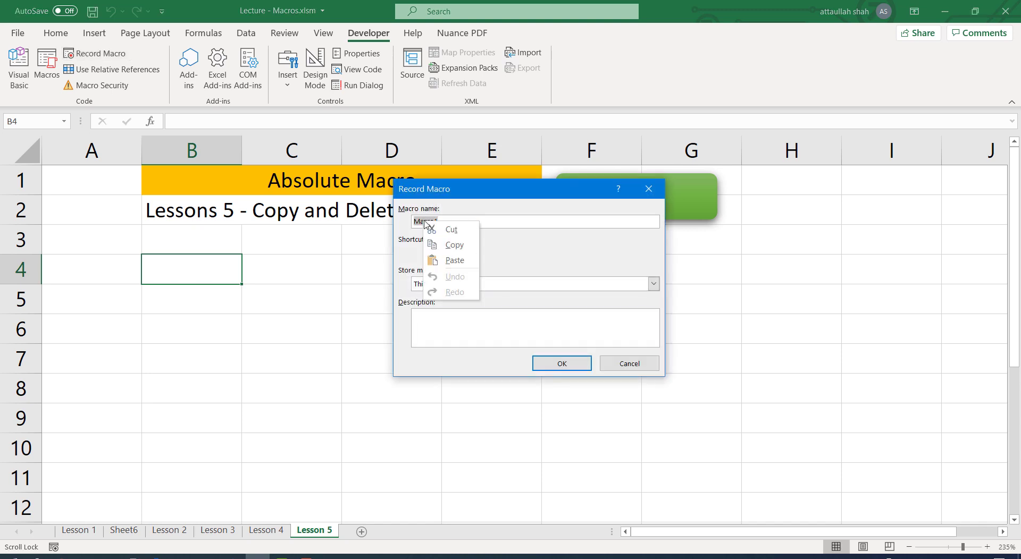
pyautogui.click(444, 261)
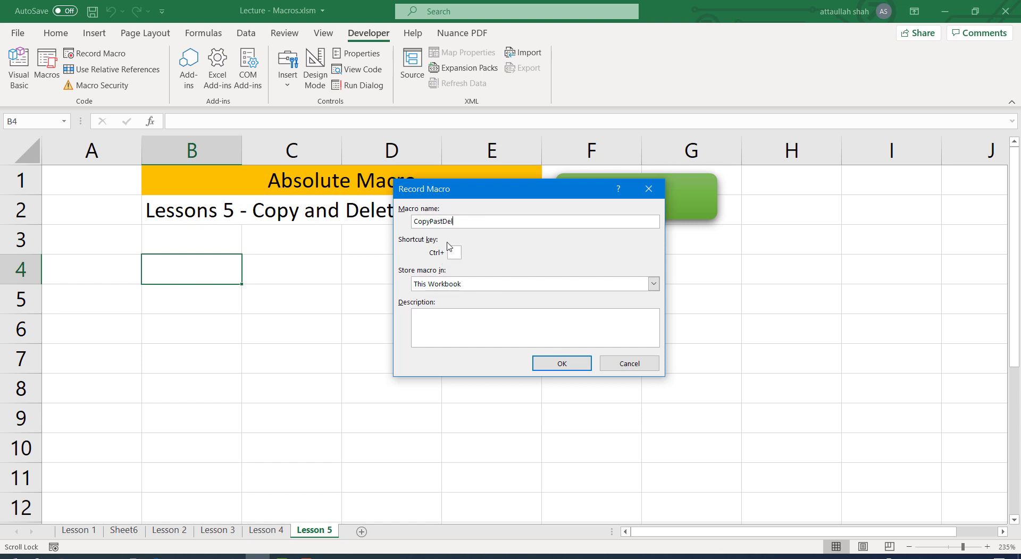
# Start recording and copy the Lesson 4 scores table B3:D8.
pyautogui.click(561, 365)
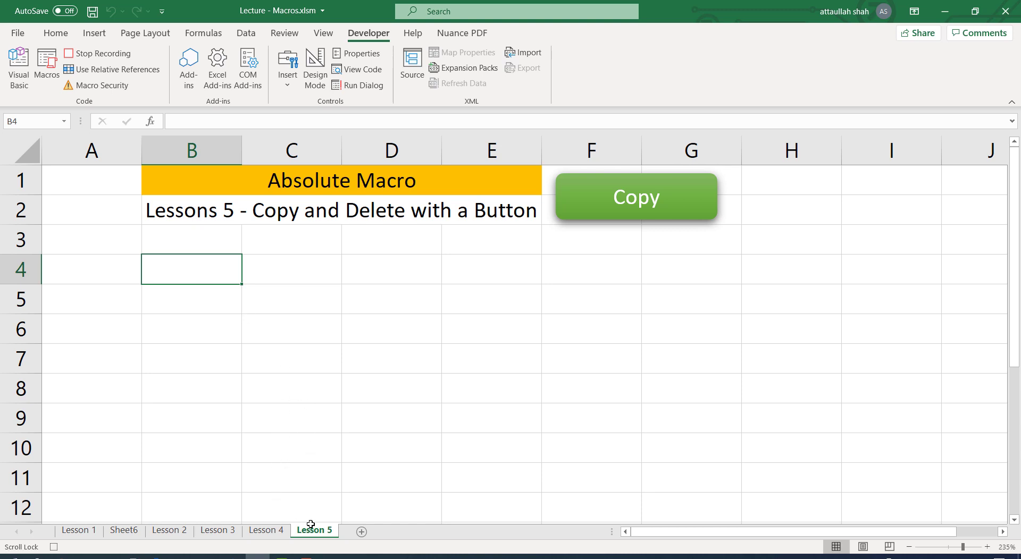
pyautogui.click(267, 530)
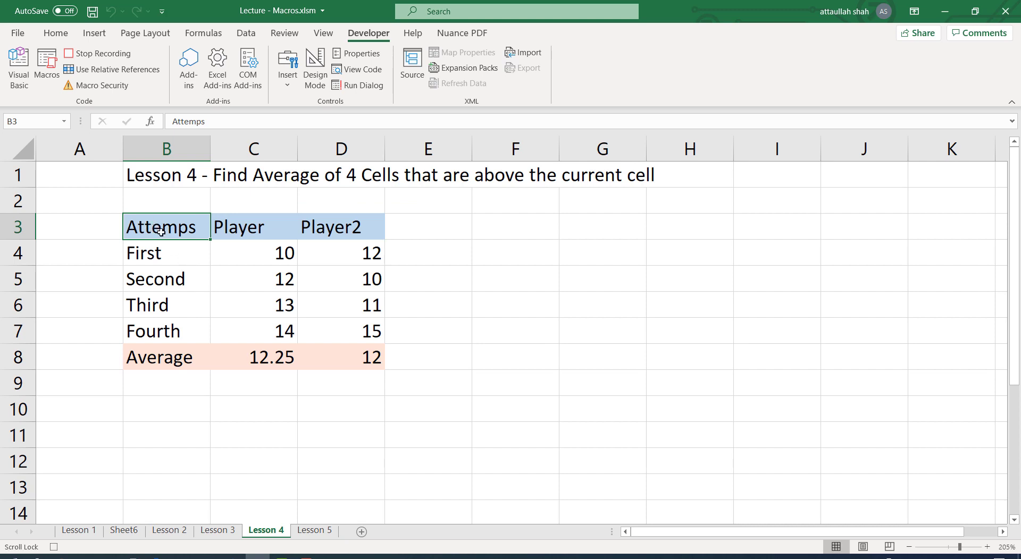
pyautogui.moveTo(155, 229); pyautogui.dragTo(350, 354)
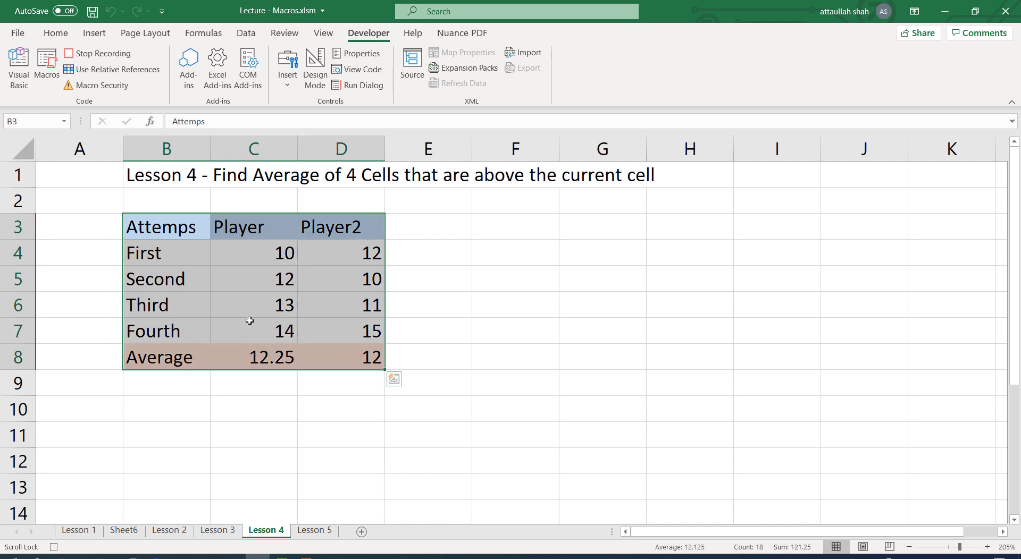
pyautogui.rightClick(170, 243)
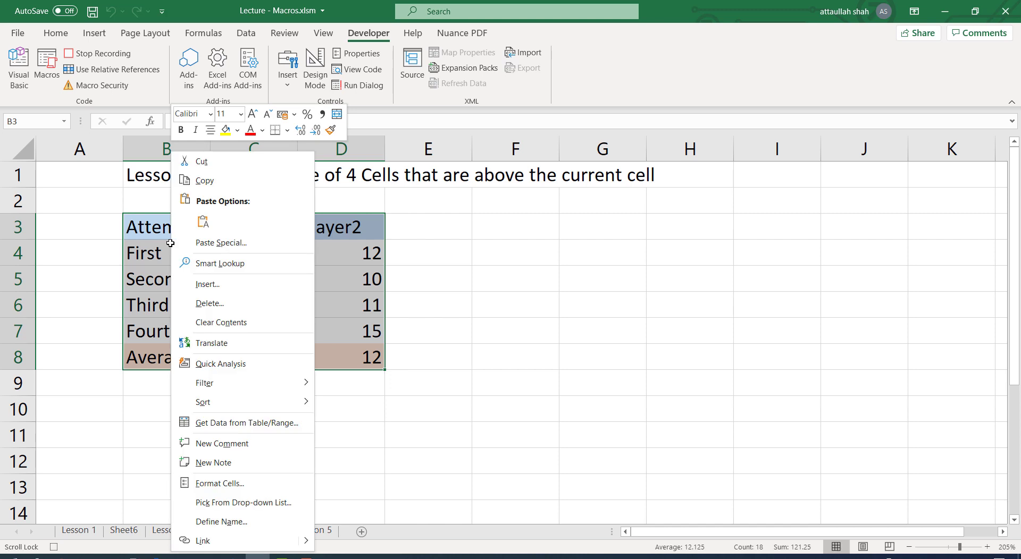
pyautogui.click(208, 179)
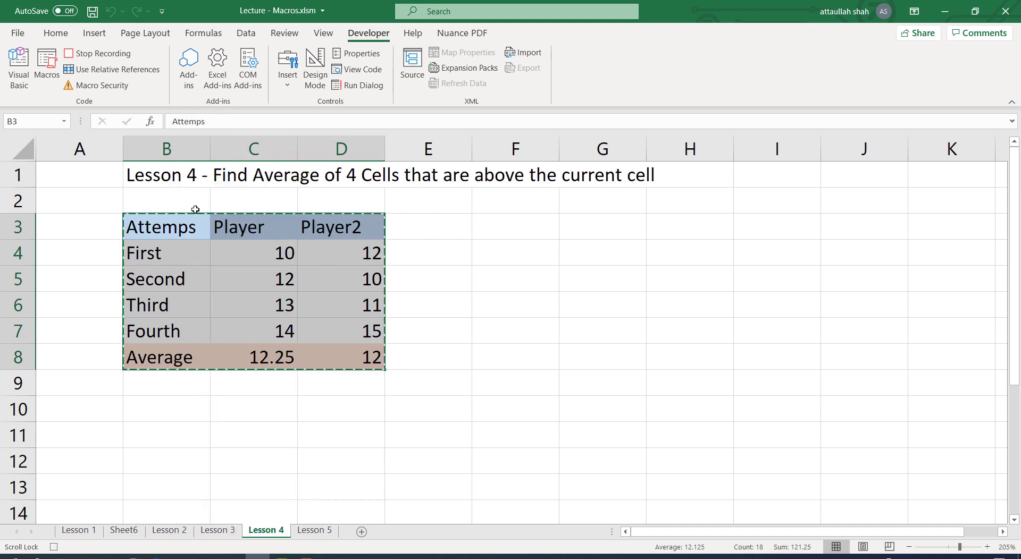
# Paste the table at B4 on Lesson 5, select D10, and stop recording.
pyautogui.click(315, 531)
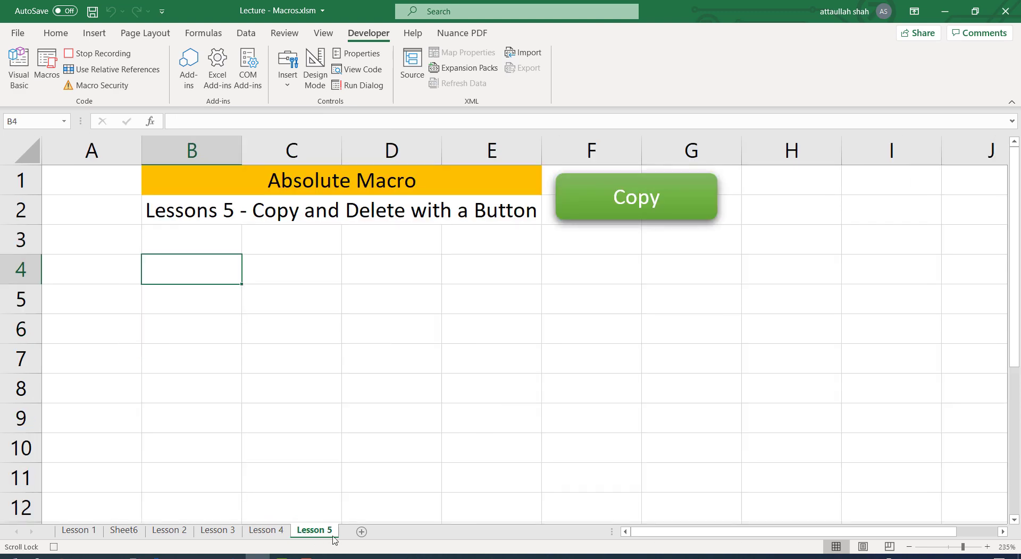
pyautogui.rightClick(178, 264)
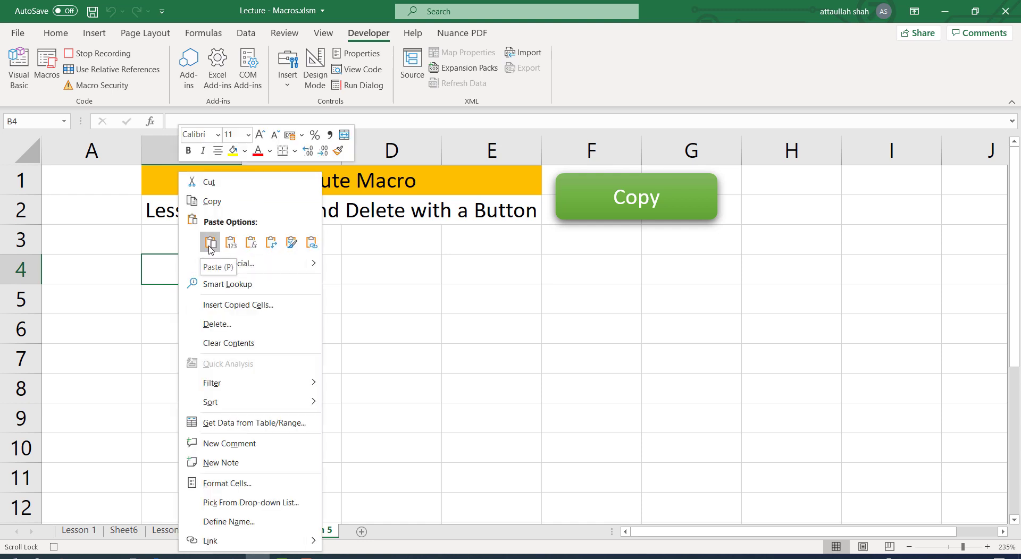
pyautogui.click(210, 244)
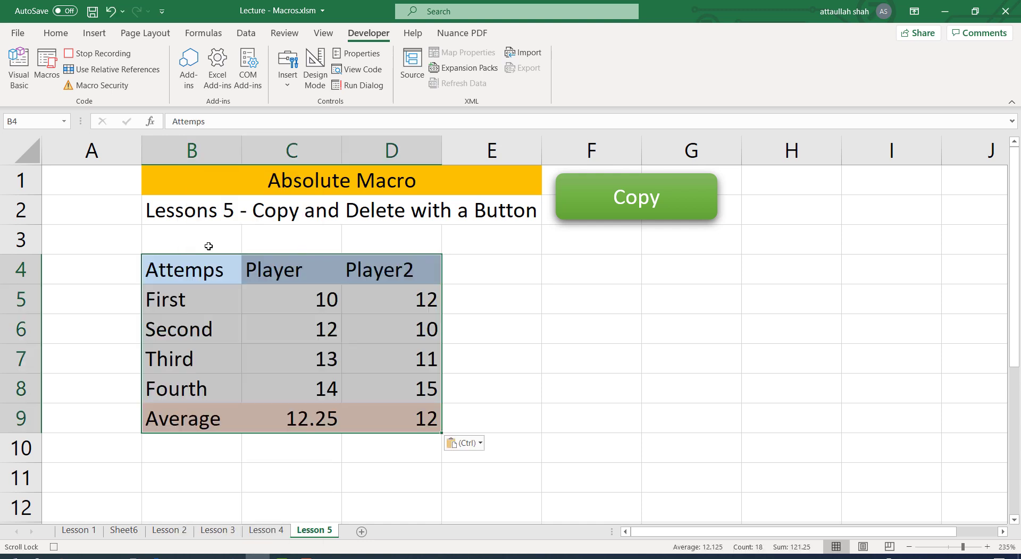
pyautogui.click(375, 451)
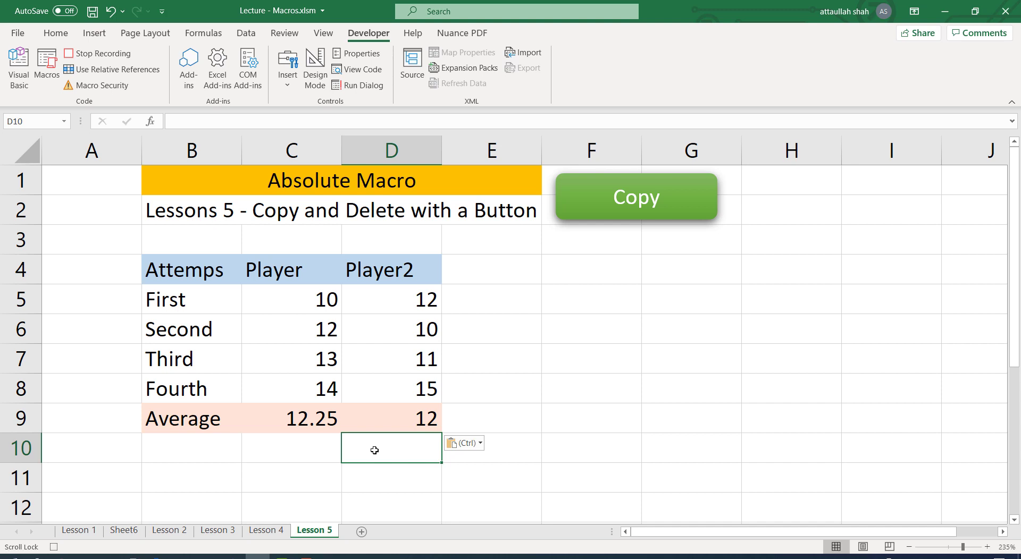
pyautogui.click(113, 60)
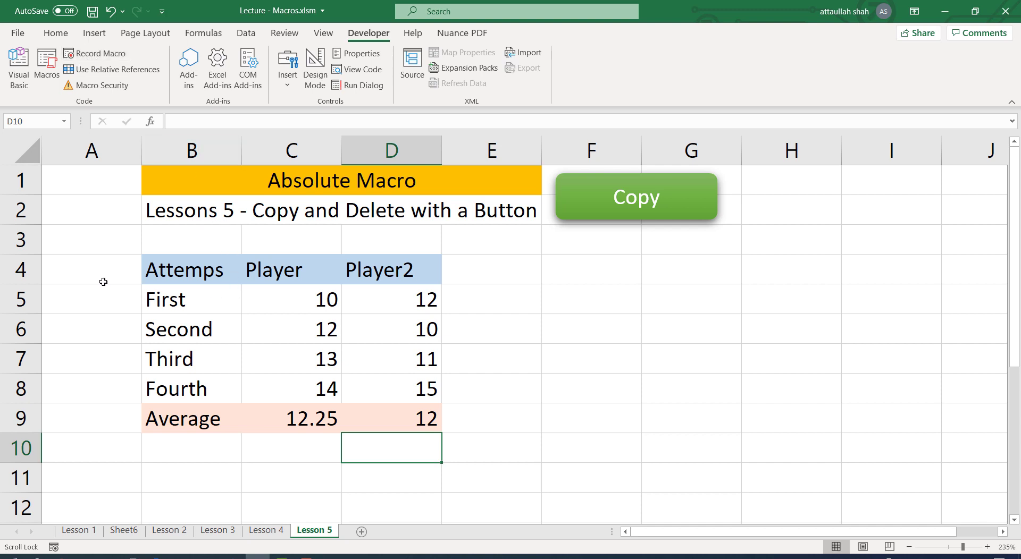
# Delete rows 4–10 on Lesson 5 and click a cell to clear the selection.
pyautogui.moveTo(24, 272); pyautogui.dragTo(79, 445)
pyautogui.rightClick(170, 356)
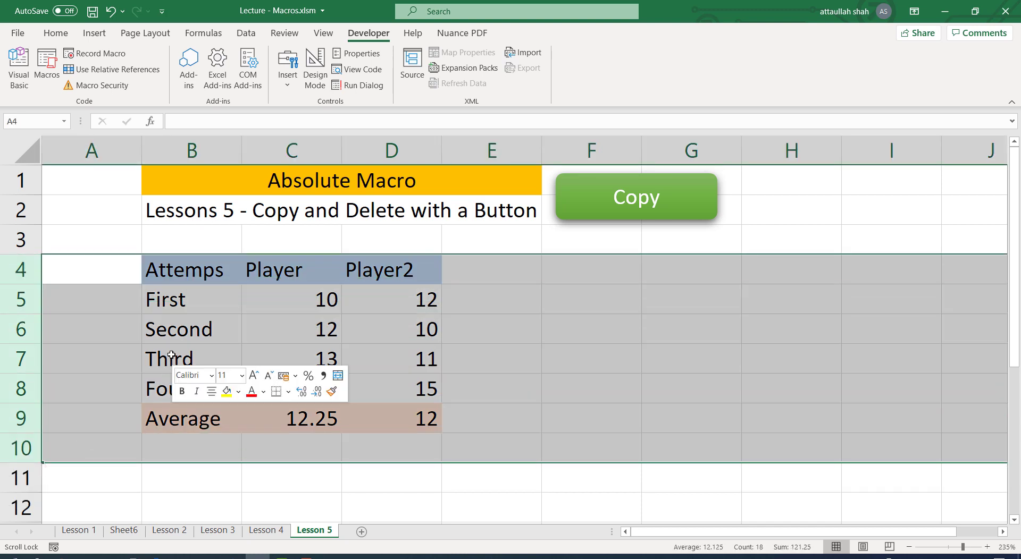
pyautogui.click(209, 247)
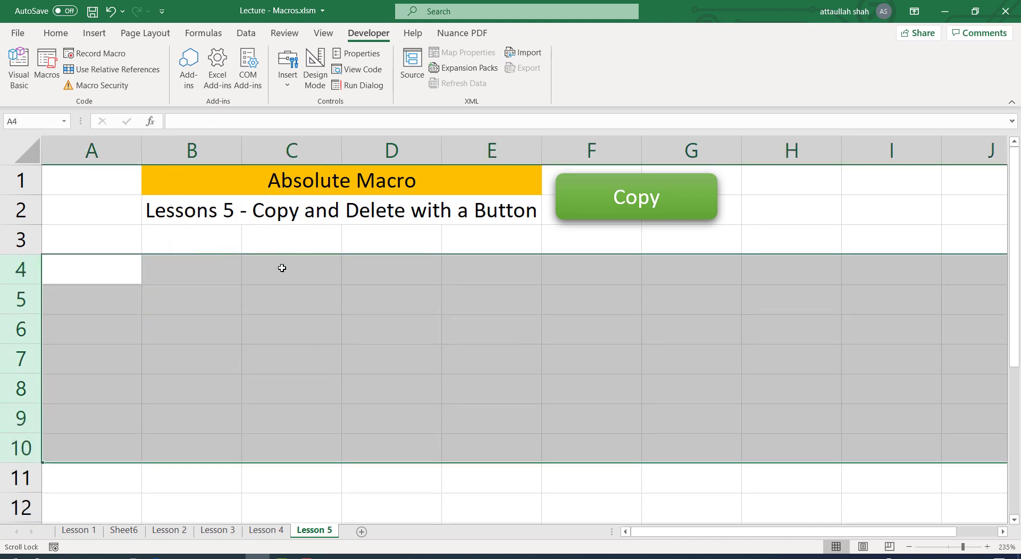
pyautogui.click(347, 295)
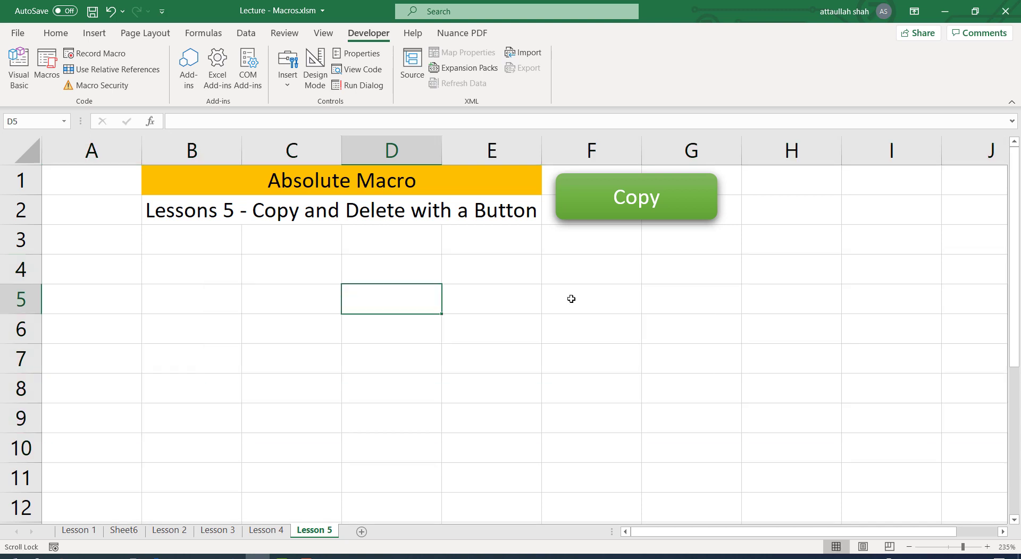
# Assign the CopyPastDel macro to the green Copy shape.
pyautogui.rightClick(595, 200)
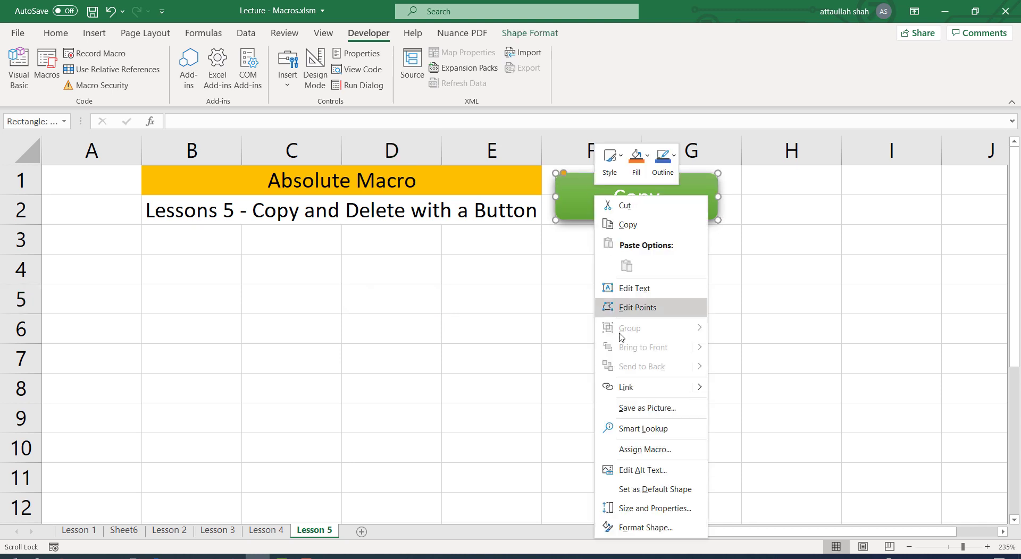
pyautogui.click(642, 450)
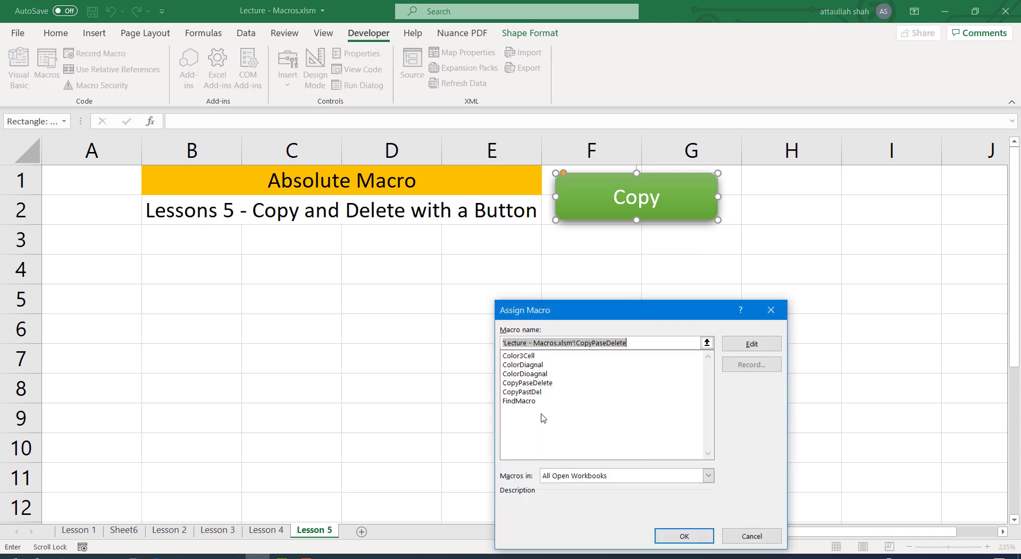
pyautogui.click(523, 393)
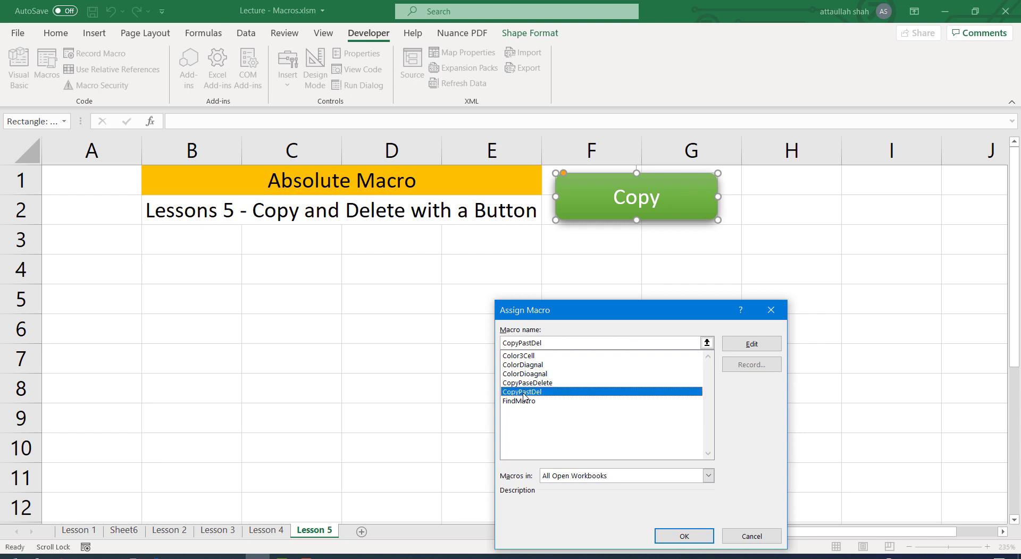
pyautogui.click(684, 536)
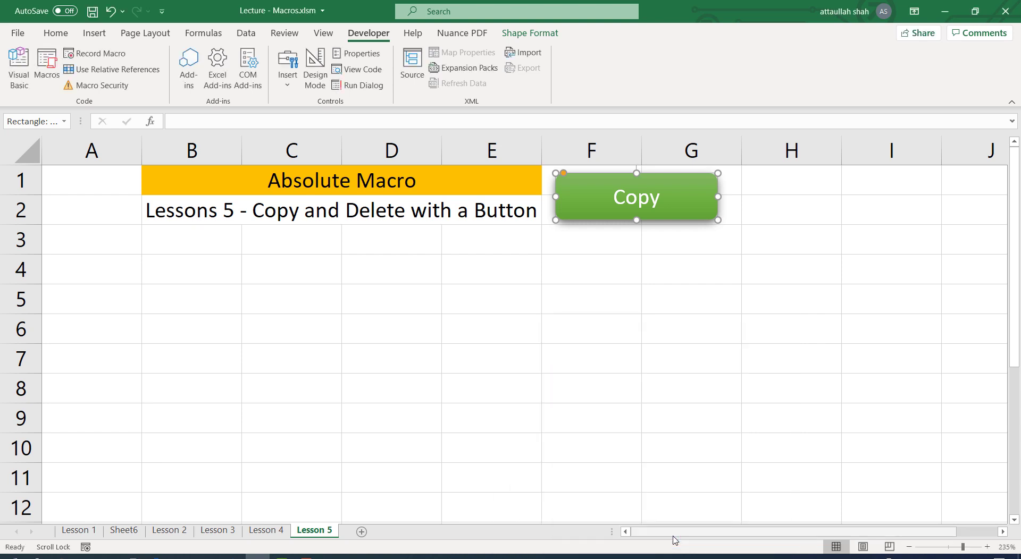
pyautogui.click(505, 365)
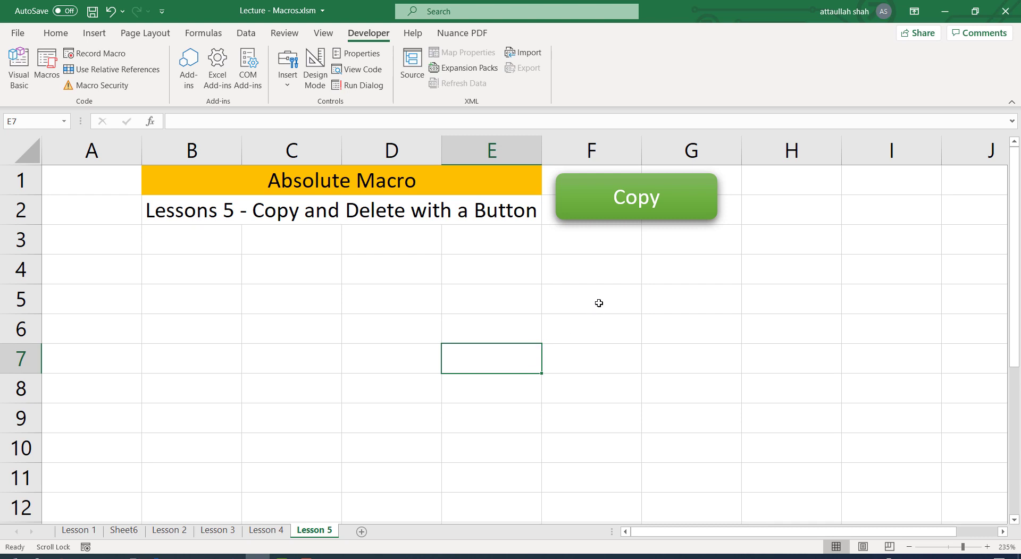
pyautogui.click(185, 268)
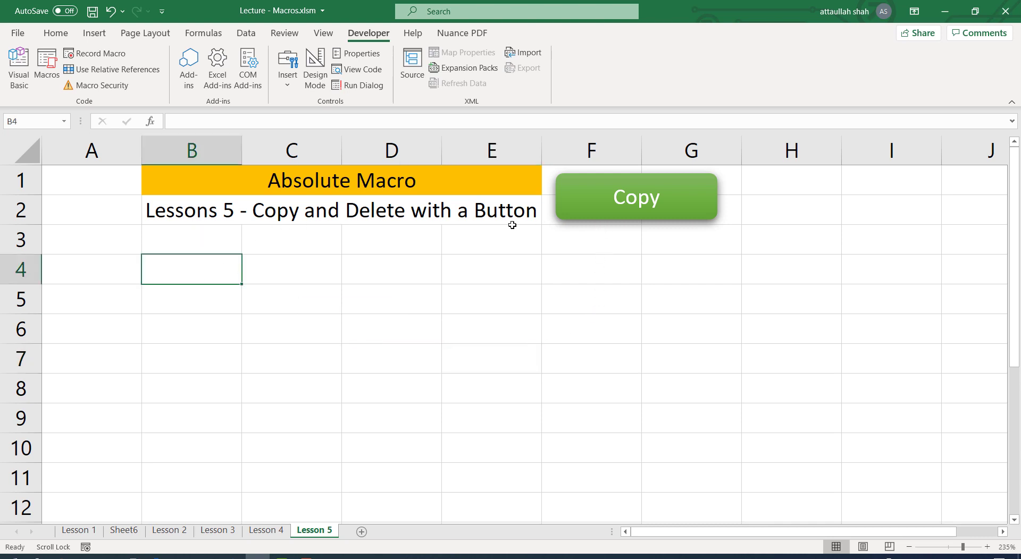
pyautogui.click(603, 210)
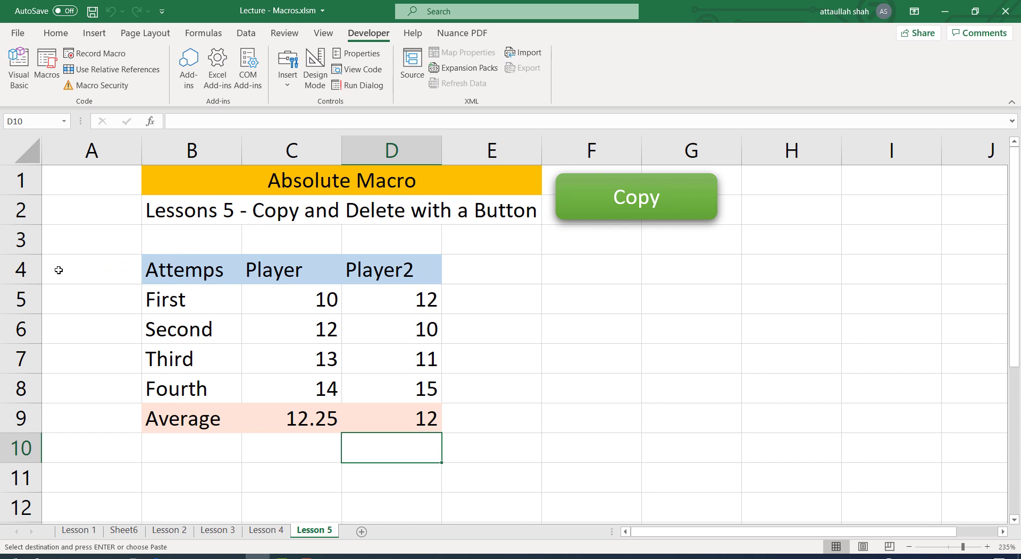
pyautogui.moveTo(29, 269); pyautogui.dragTo(52, 439)
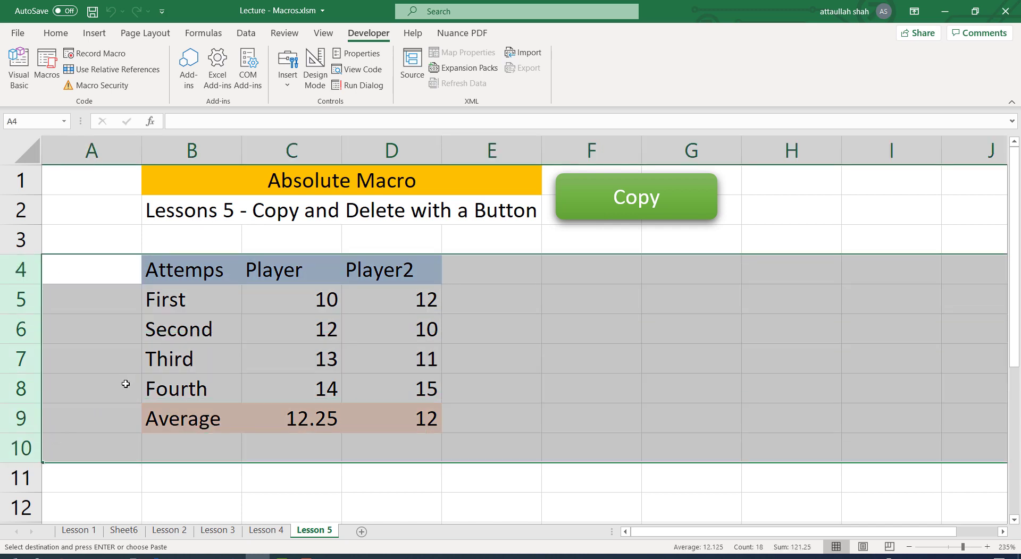
pyautogui.click(207, 355)
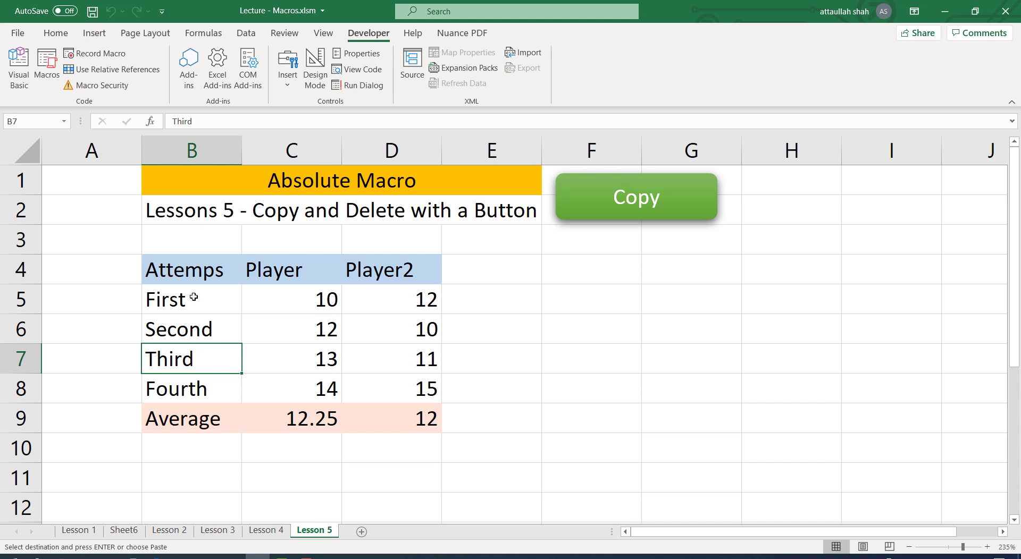
pyautogui.click(201, 271)
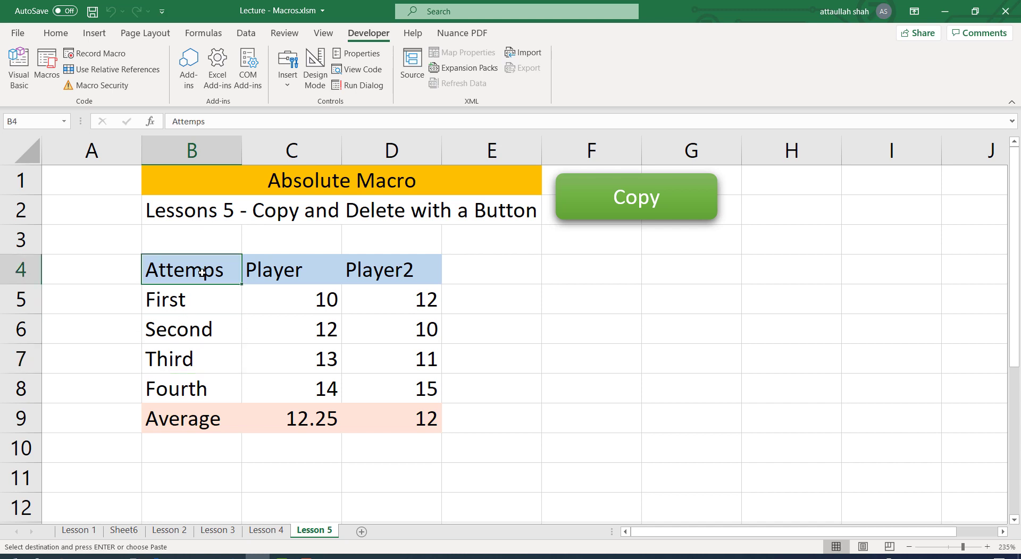
pyautogui.moveTo(202, 273); pyautogui.dragTo(388, 409)
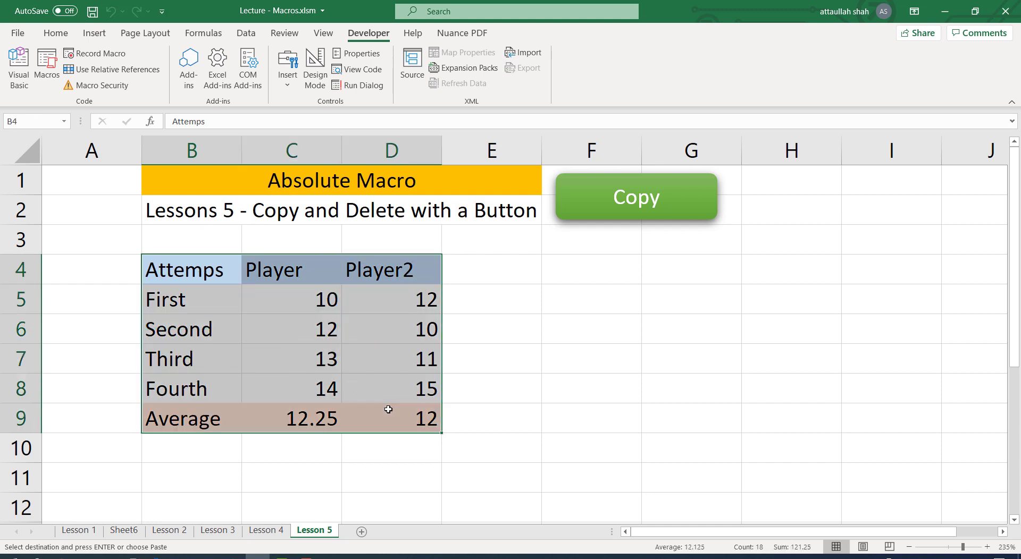
pyautogui.click(191, 271)
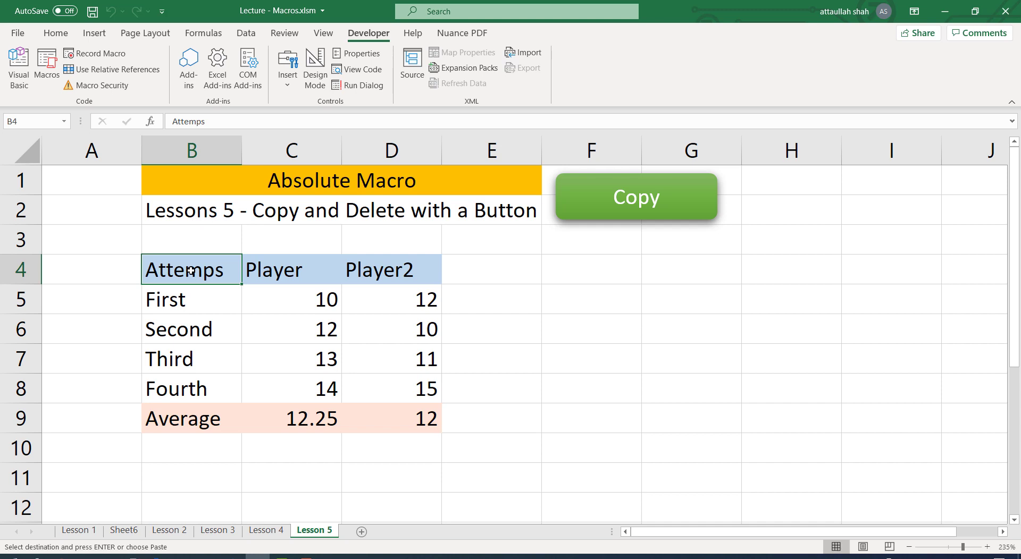
pyautogui.moveTo(192, 271); pyautogui.dragTo(431, 423)
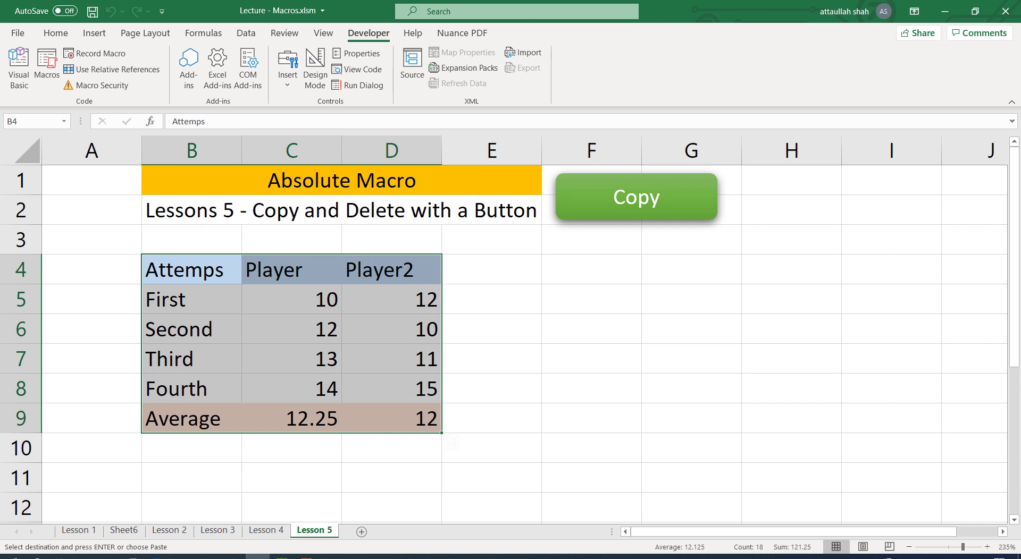
pyautogui.press('Delete')
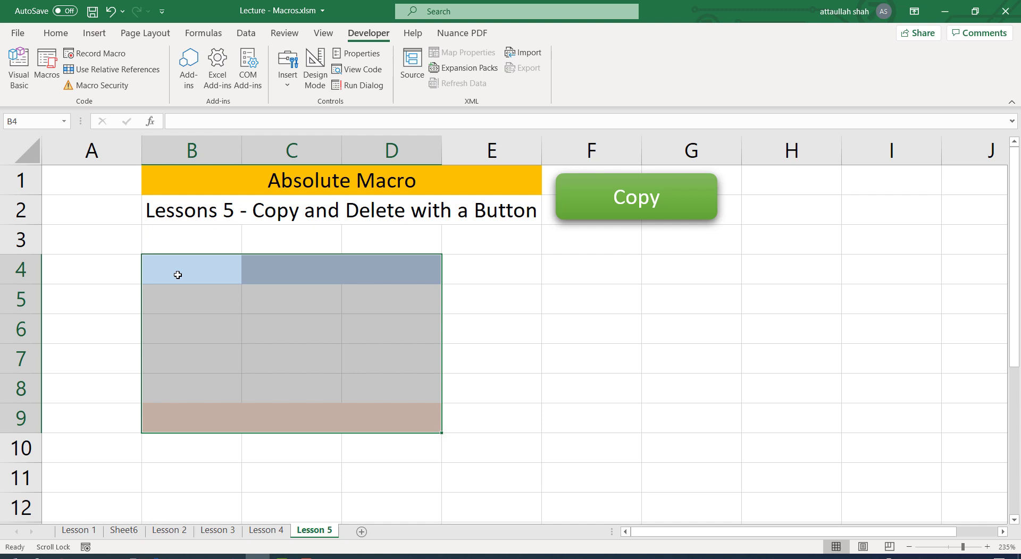
pyautogui.hotkey('ctrl', 'z')
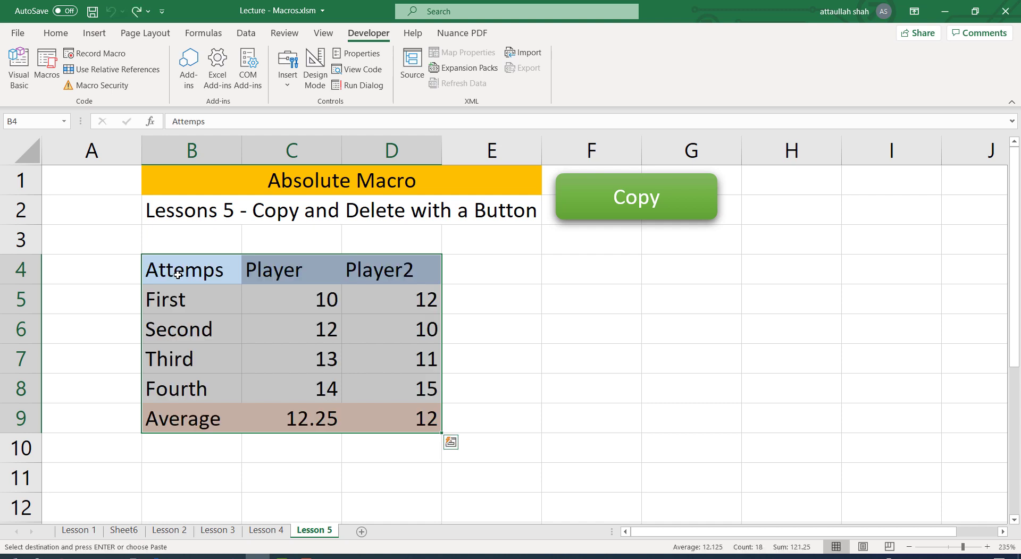
pyautogui.moveTo(178, 274); pyautogui.dragTo(427, 421)
pyautogui.rightClick(320, 323)
pyautogui.press('Escape')
pyautogui.press('Escape')
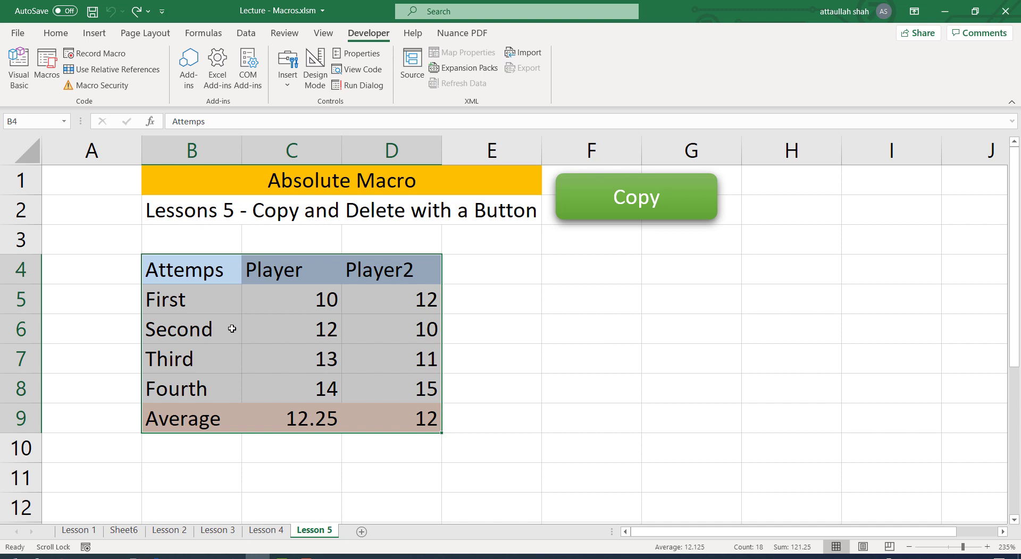
pyautogui.hotkey('ctrl', '-')
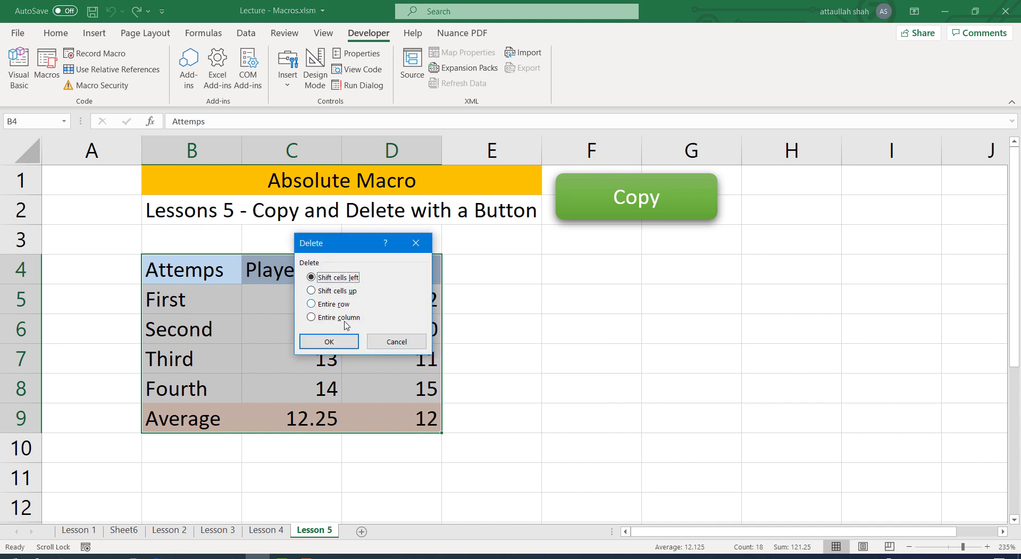
pyautogui.click(342, 291)
pyautogui.click(334, 339)
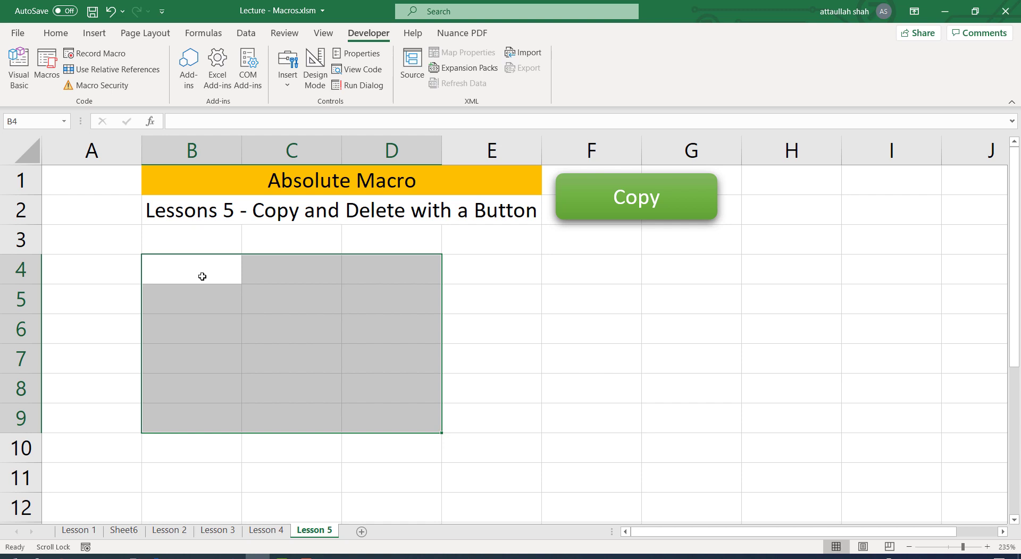
pyautogui.hotkey('ctrl', 'z')
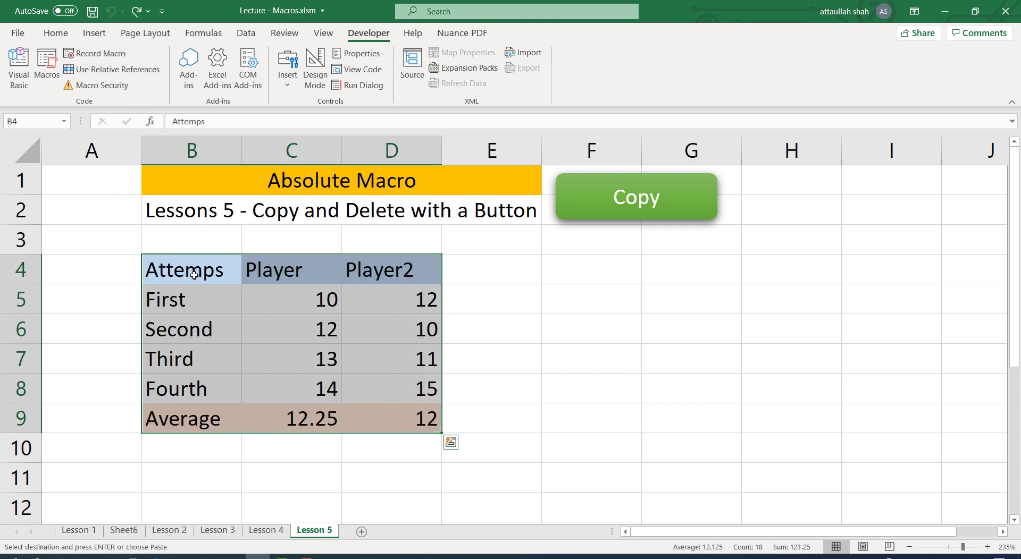
# Make B4 active, enter Delete as the new macro name, and confirm the settings.
pyautogui.click(194, 275)
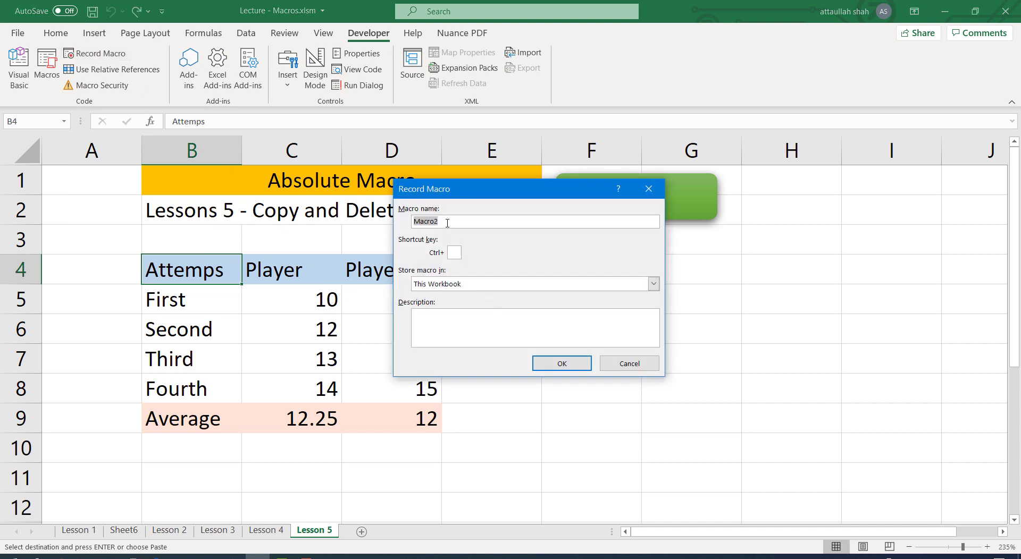
pyautogui.write('Delete')
pyautogui.click(547, 365)
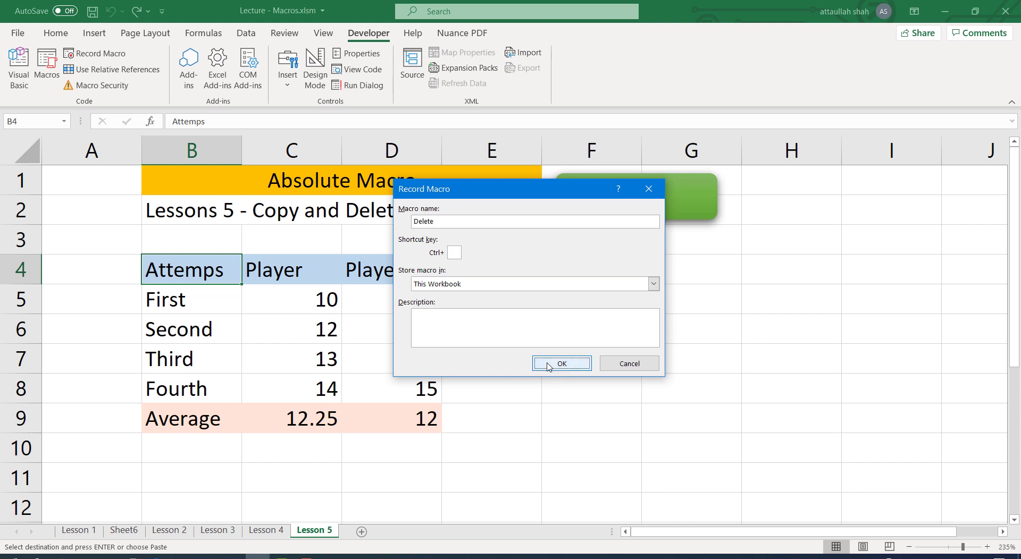
# Record deleting cells B4:D9 with Shift cells up, select B4, then stop recording.
pyautogui.click(548, 365)
pyautogui.moveTo(194, 270); pyautogui.dragTo(386, 415)
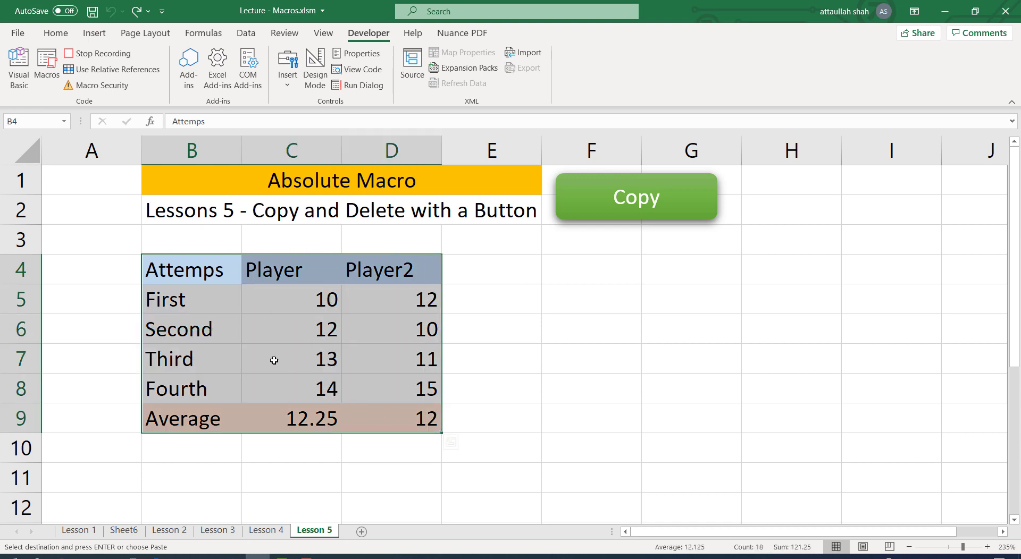
pyautogui.rightClick(250, 319)
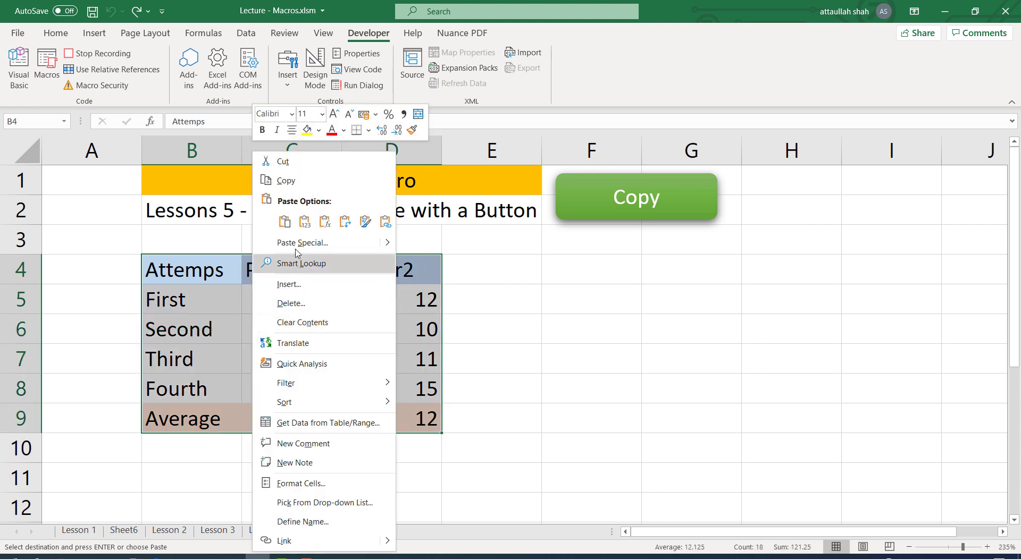
pyautogui.press('Escape')
pyautogui.press('Escape')
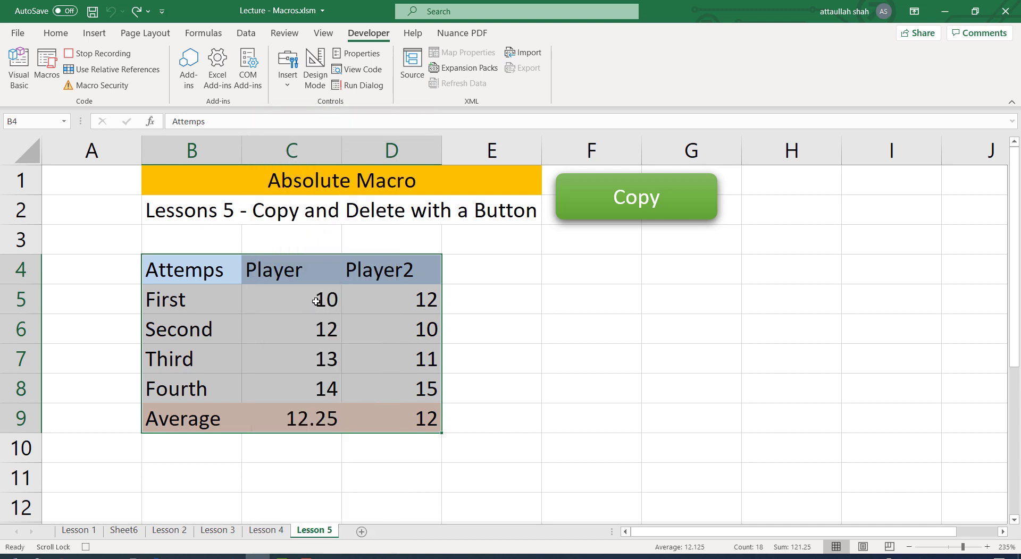
pyautogui.hotkey('ctrl', '-')
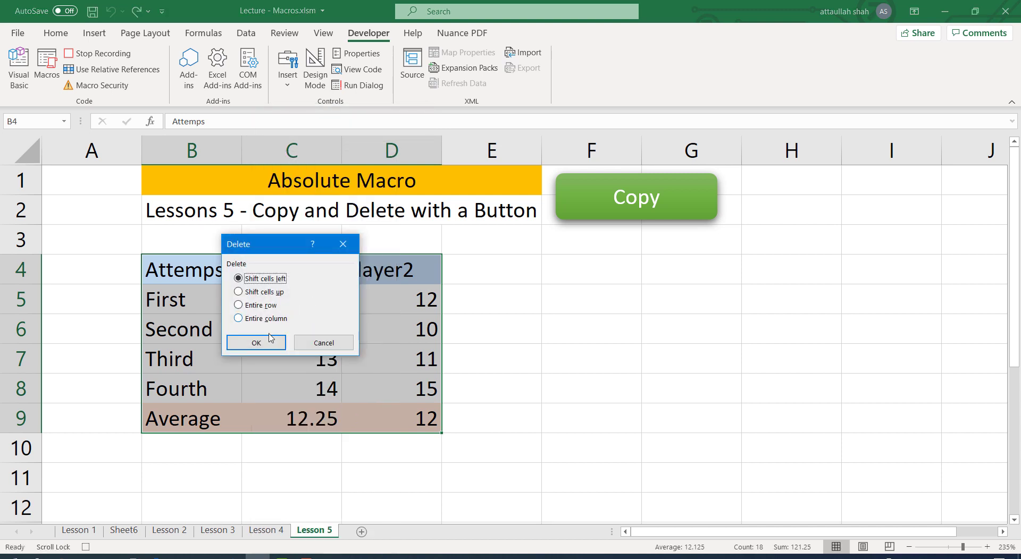
pyautogui.click(269, 294)
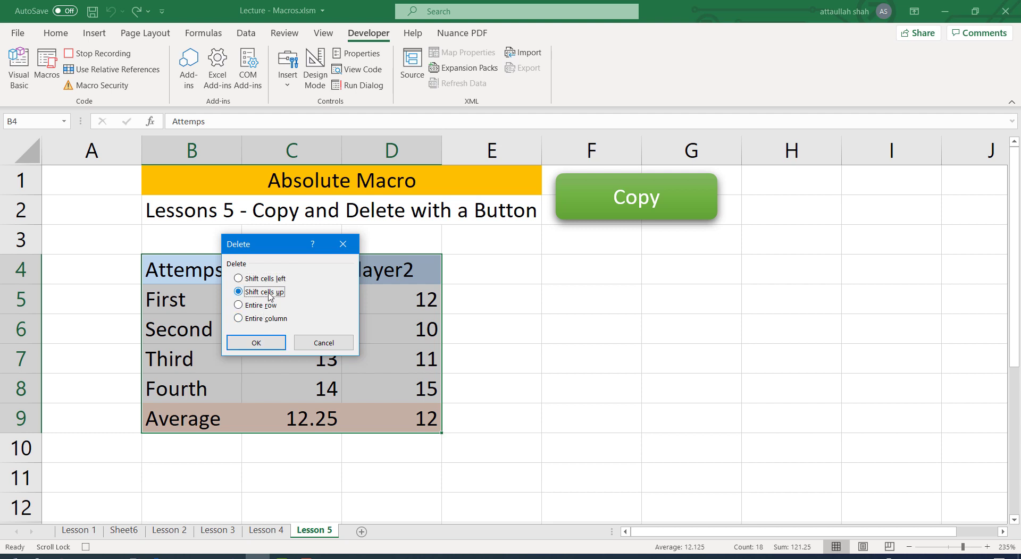
pyautogui.click(263, 344)
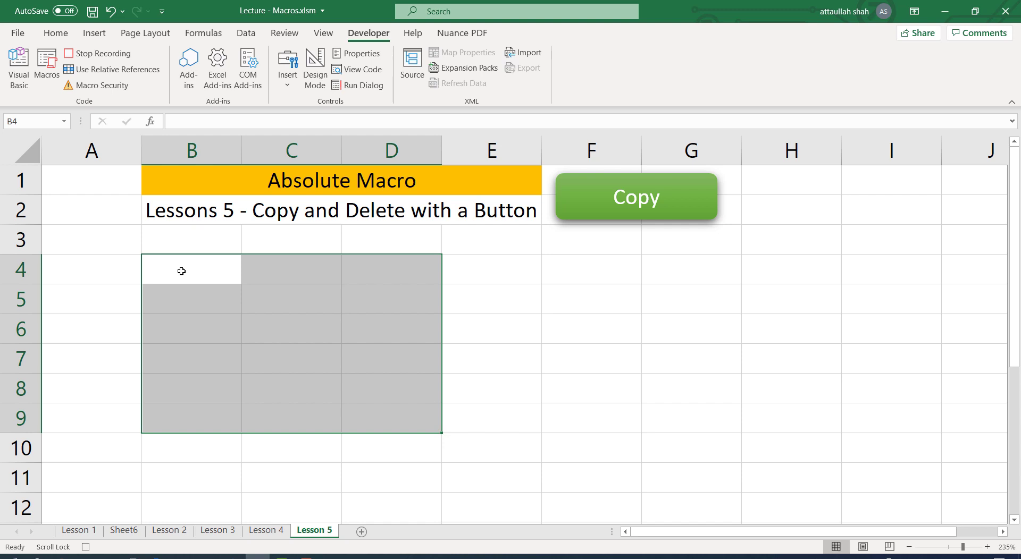
pyautogui.click(181, 271)
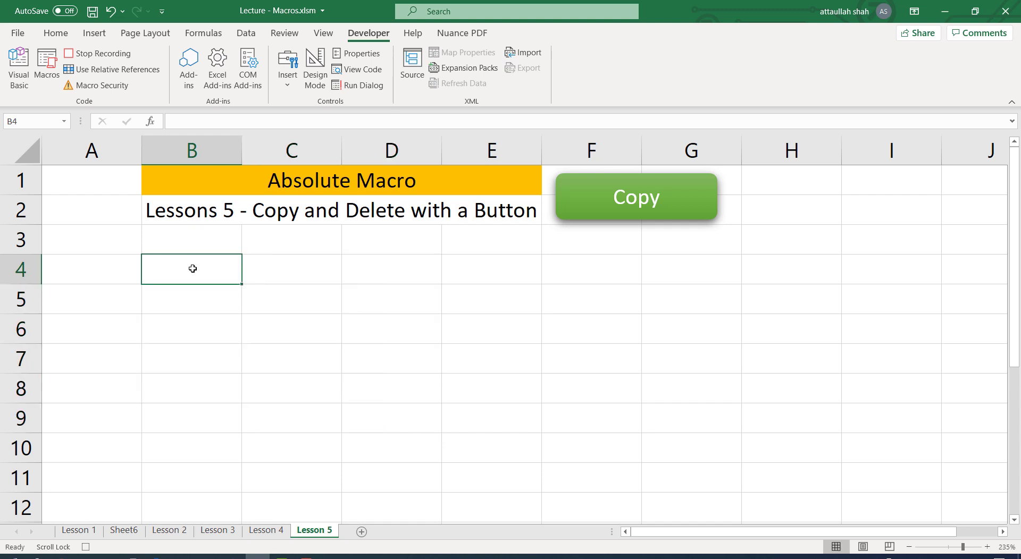
pyautogui.click(93, 59)
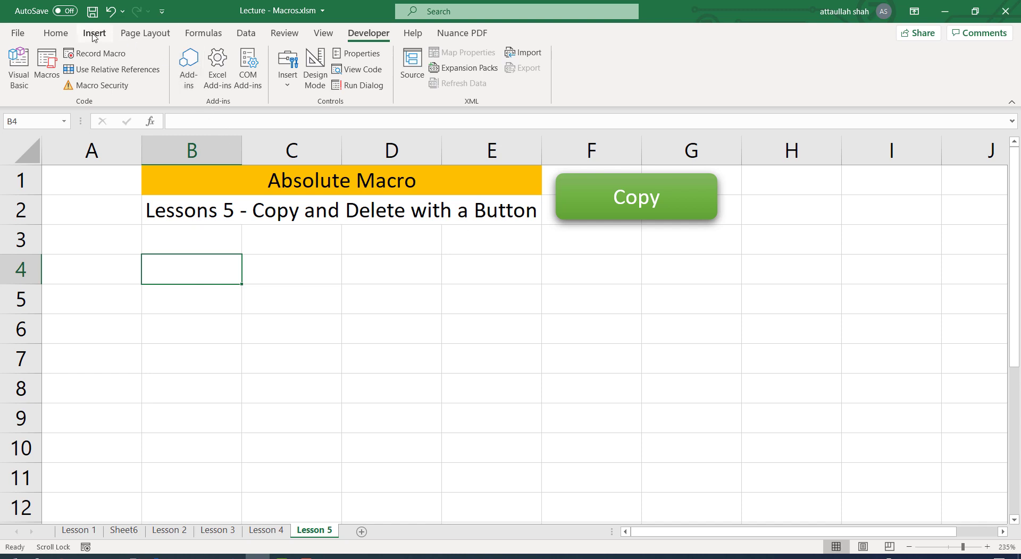
# Draw a rounded rectangle below the green Copy button.
pyautogui.click(94, 34)
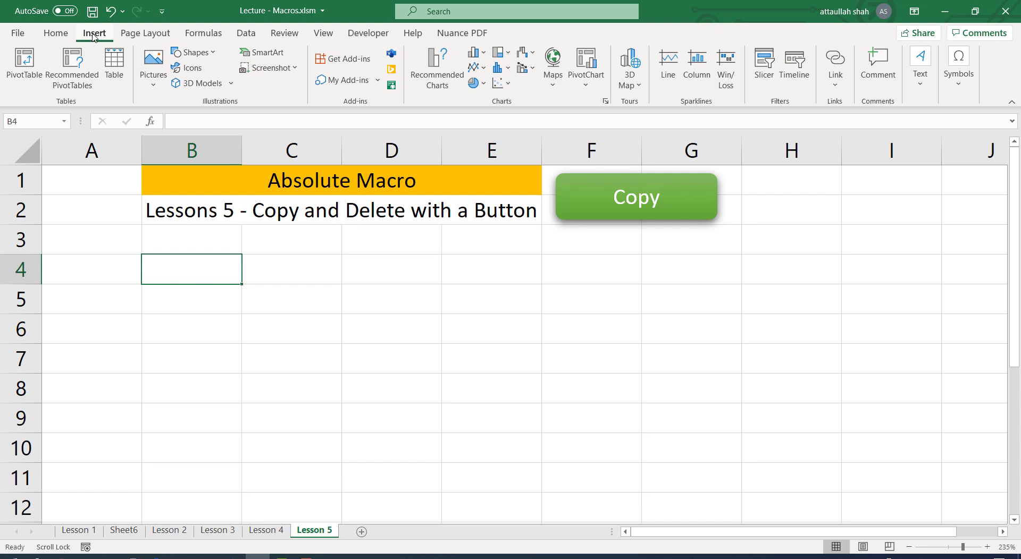
pyautogui.click(209, 54)
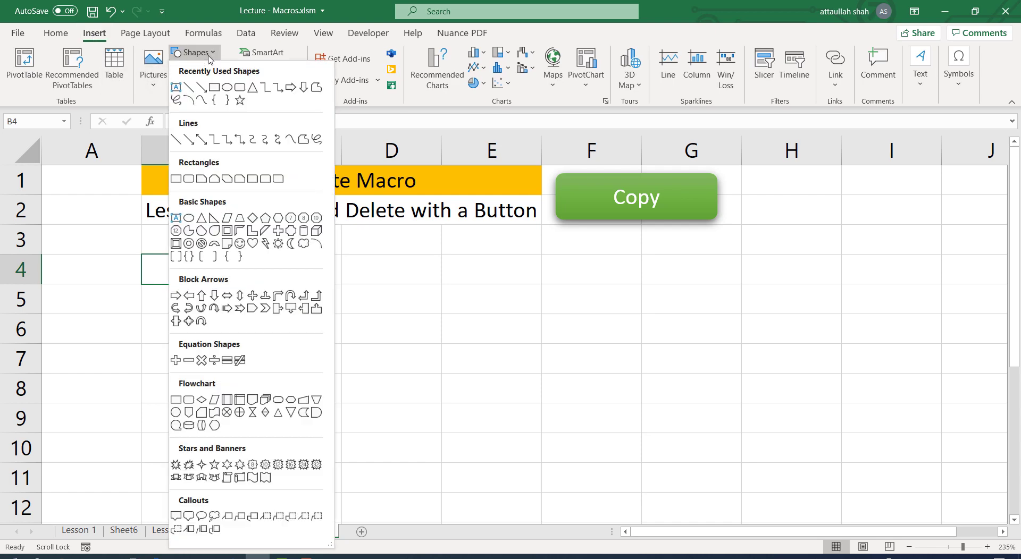
pyautogui.click(240, 88)
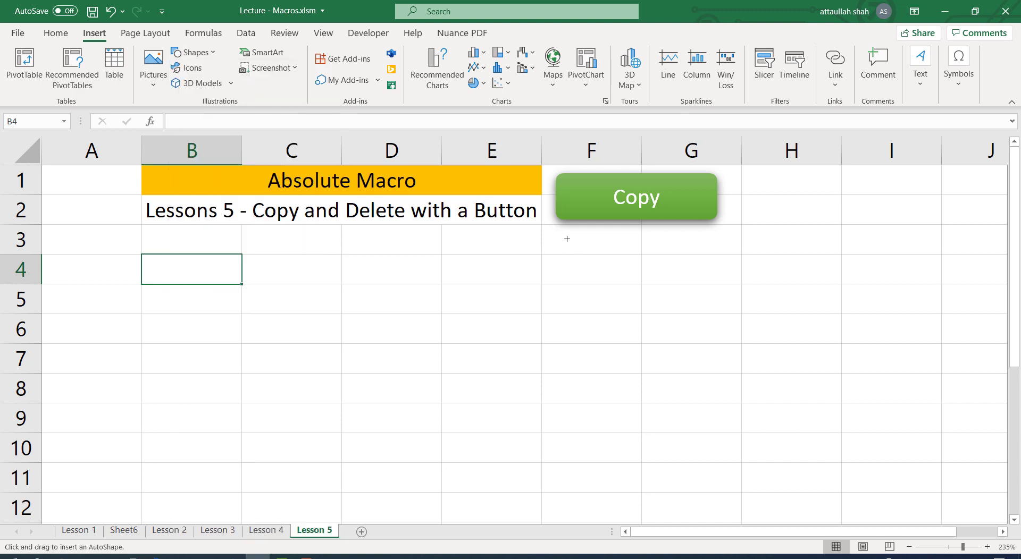
pyautogui.moveTo(566, 239); pyautogui.dragTo(717, 278)
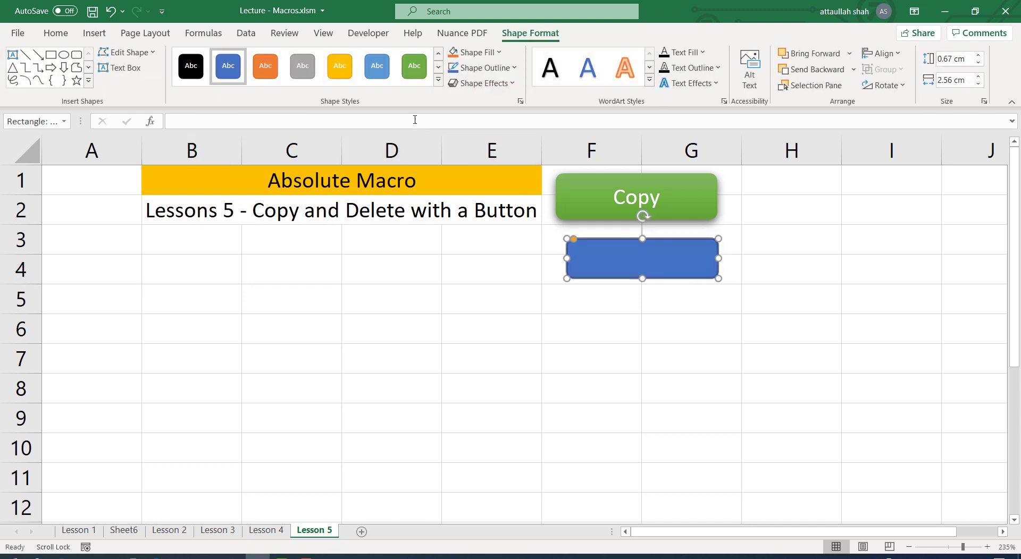
# Give the rectangle an orange style and type Delete as its label.
pyautogui.click(438, 81)
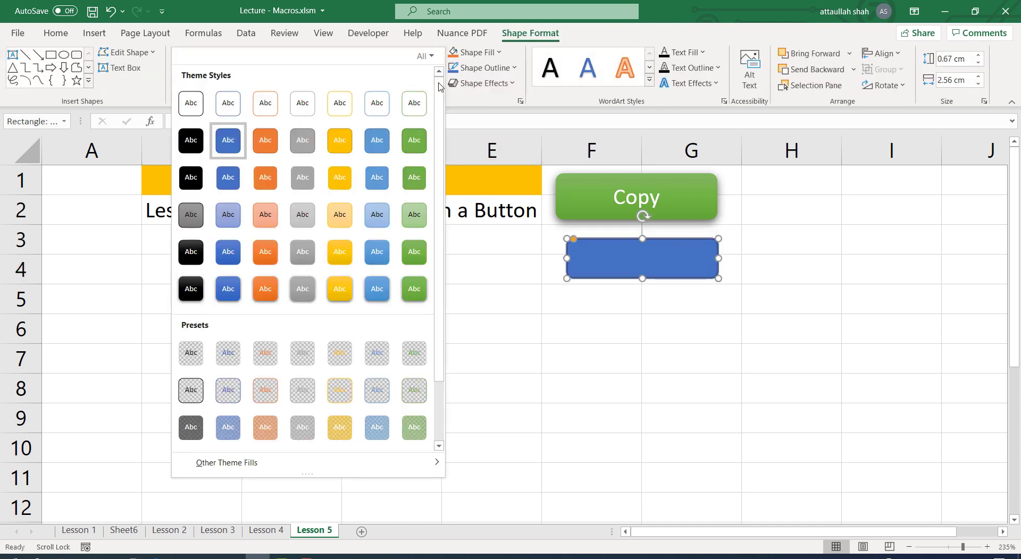
pyautogui.click(265, 288)
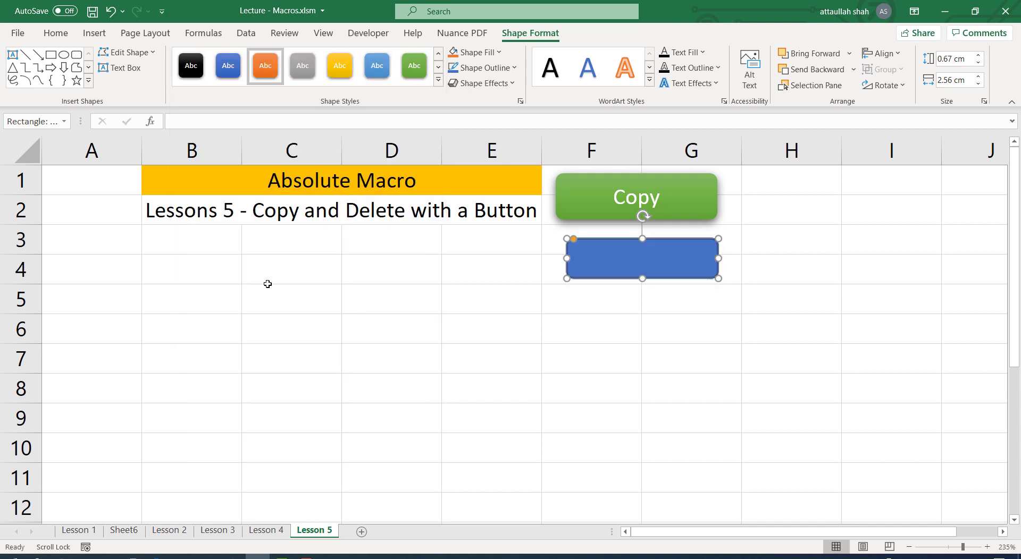
pyautogui.click(600, 263)
pyautogui.write('Delete')
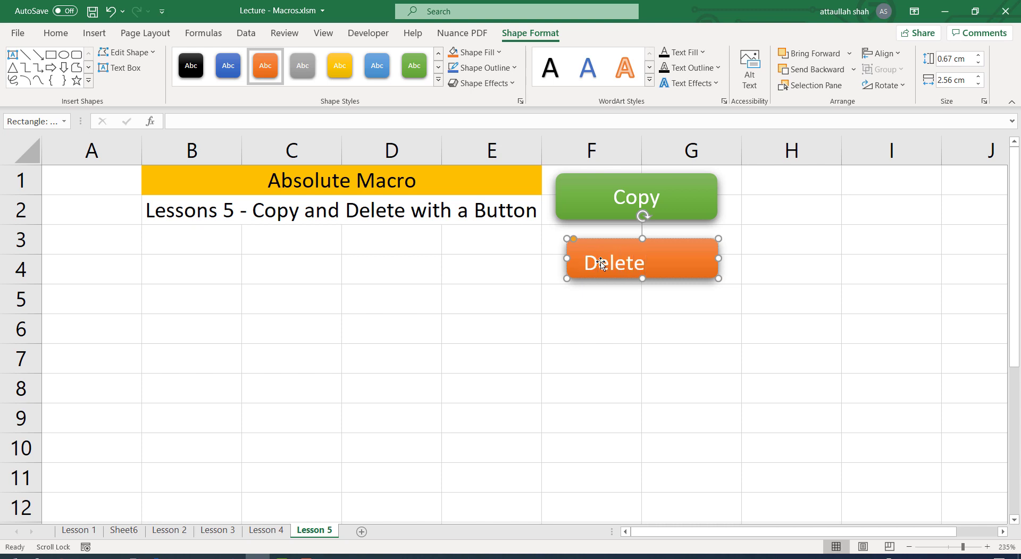
pyautogui.click(617, 329)
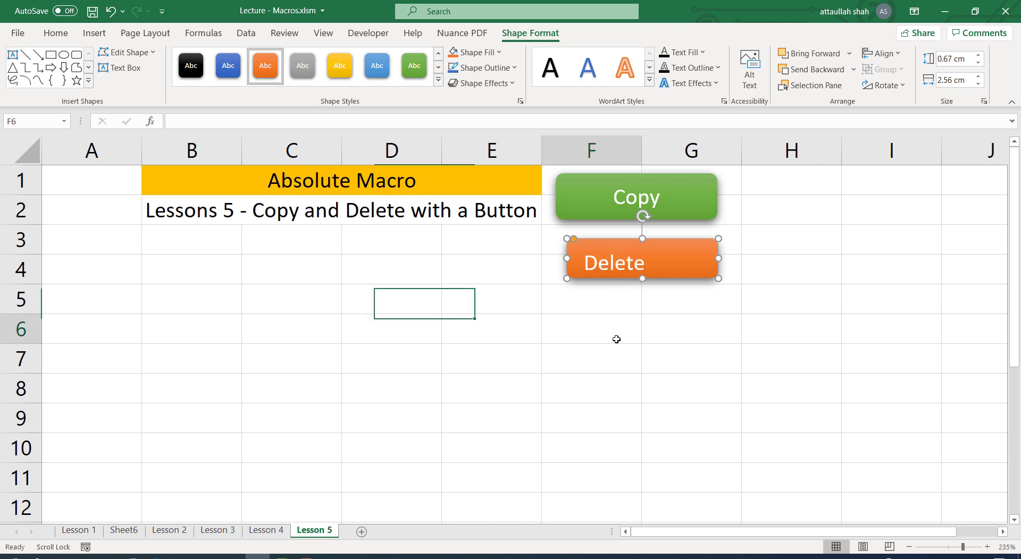
# Centre the Delete text both vertically and horizontally in the shape.
pyautogui.click(624, 268)
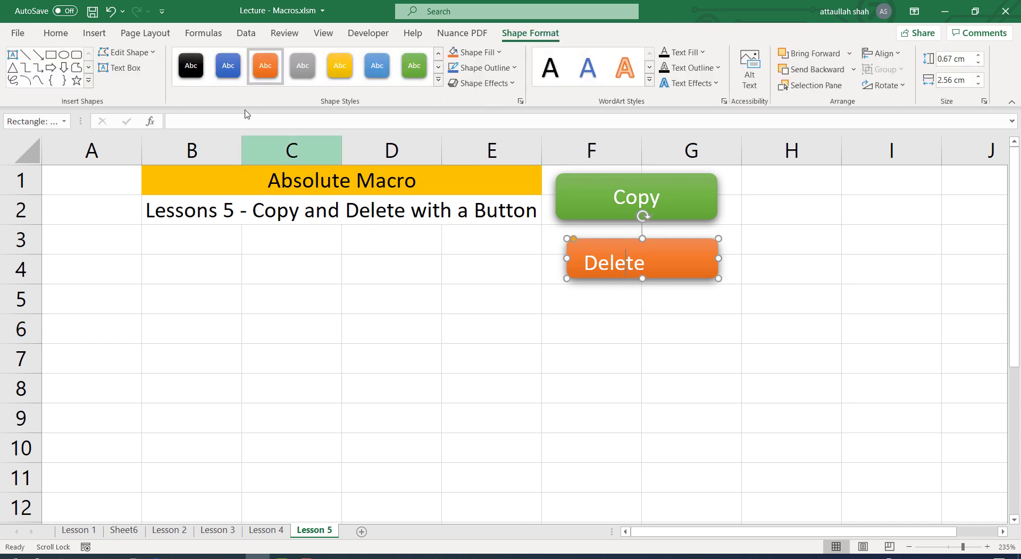
pyautogui.click(57, 39)
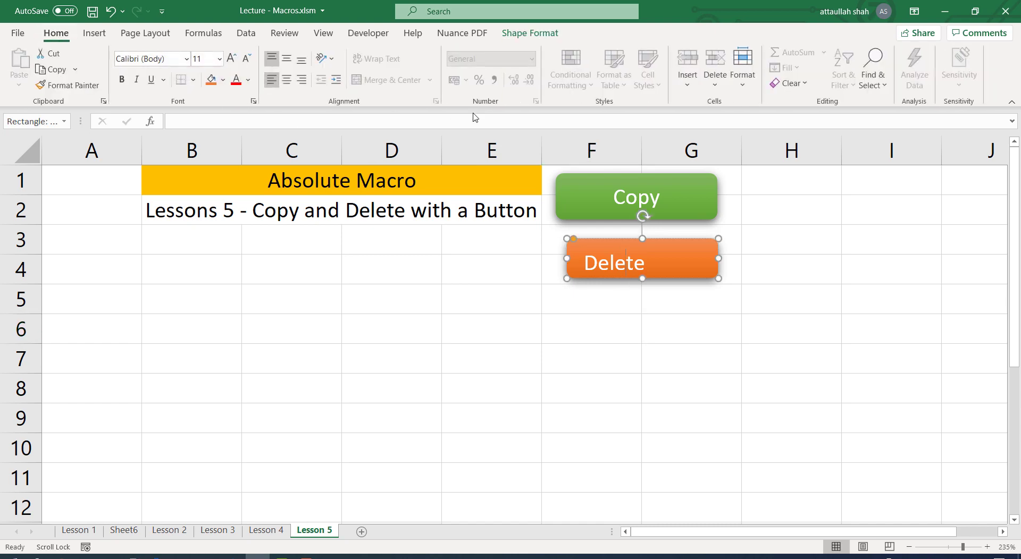
pyautogui.click(287, 63)
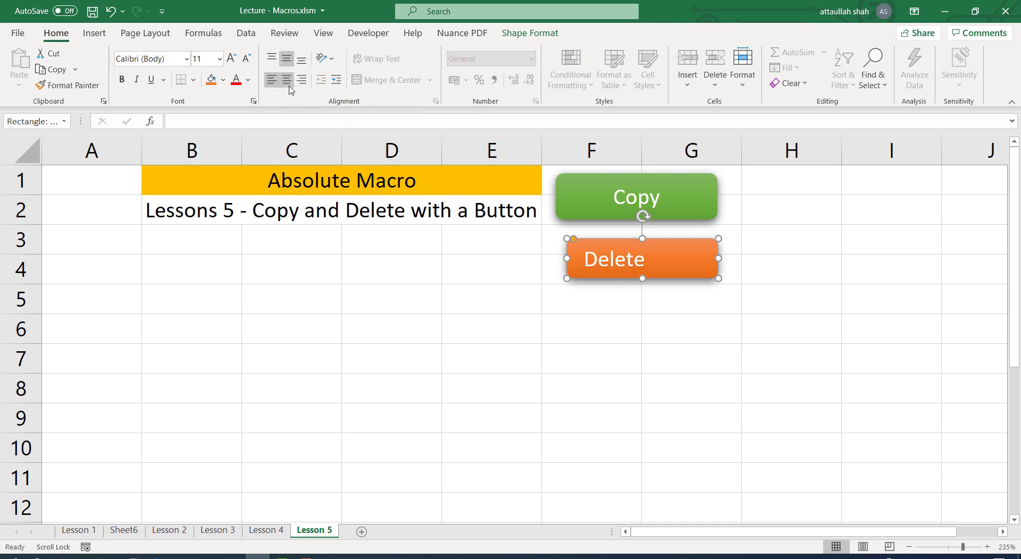
pyautogui.click(287, 80)
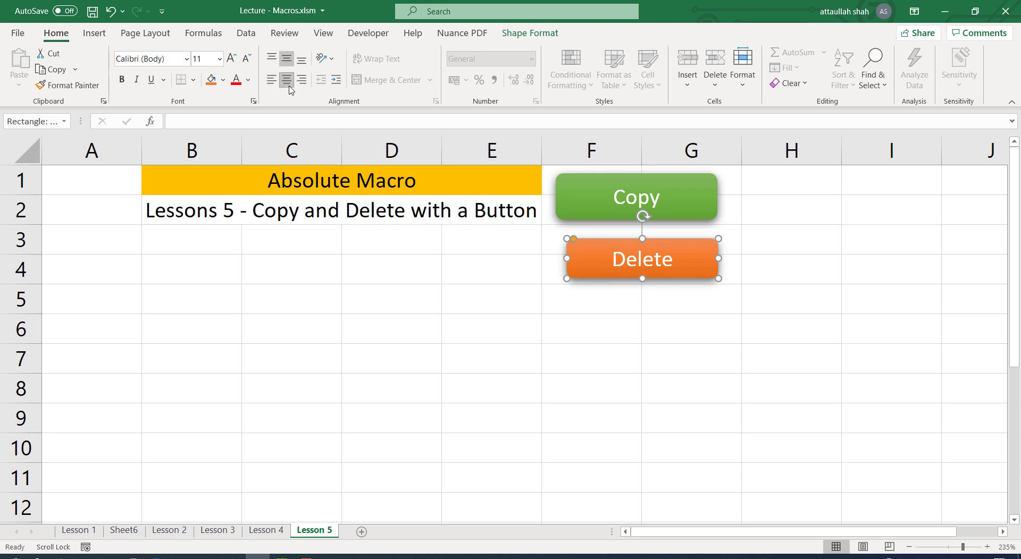
pyautogui.click(484, 346)
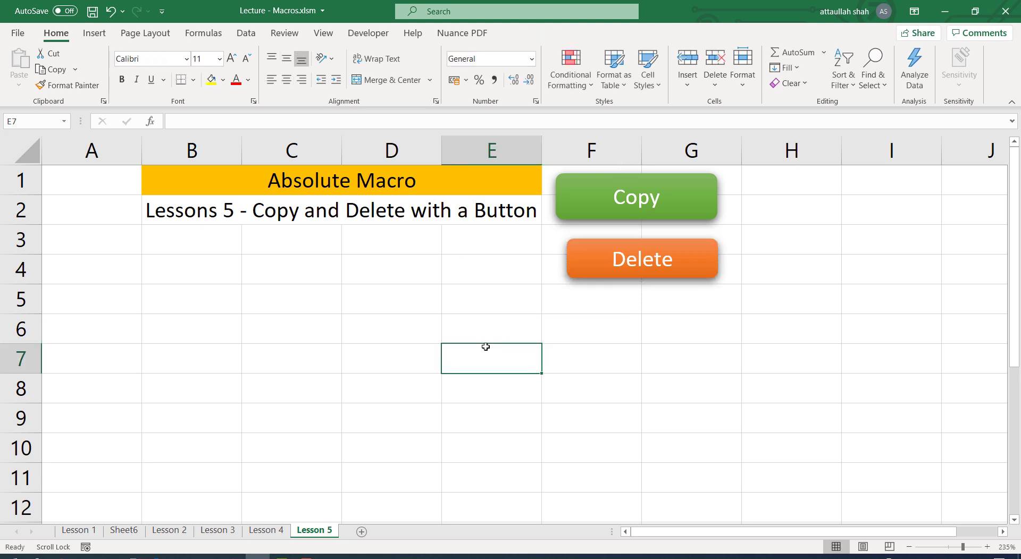
# Move the Delete shape up and left so it sits directly under Copy.
pyautogui.moveTo(678, 267); pyautogui.dragTo(724, 280)
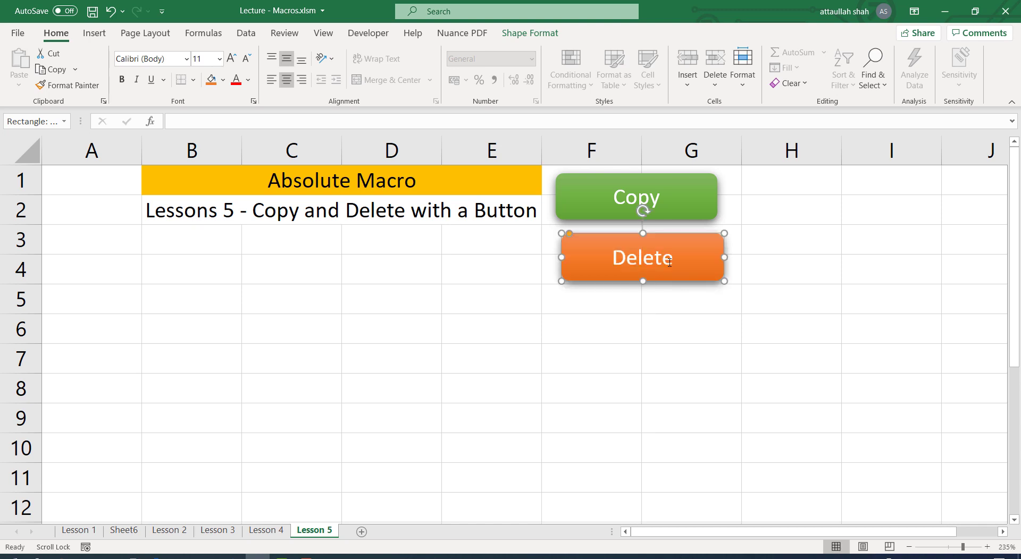
pyautogui.click(642, 302)
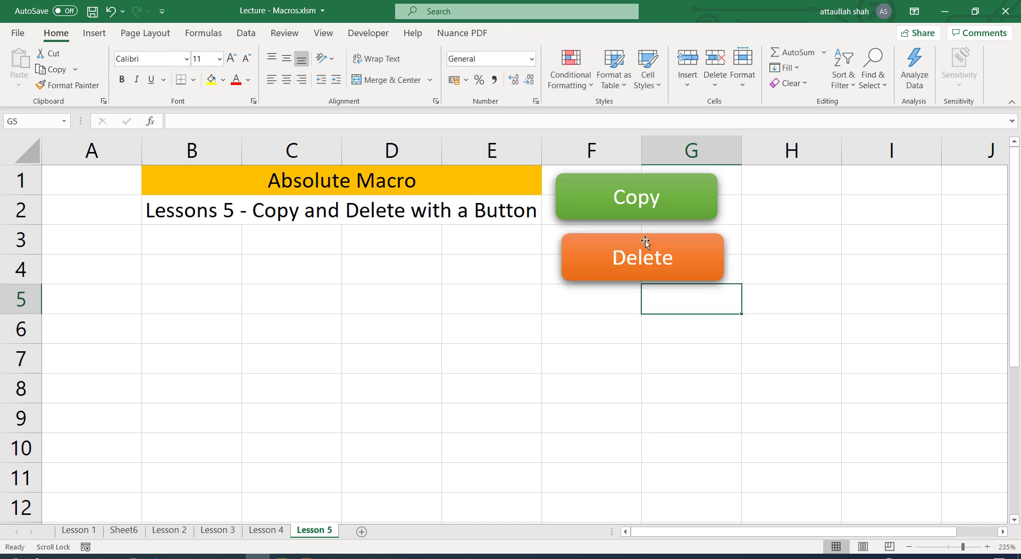
pyautogui.click(641, 258)
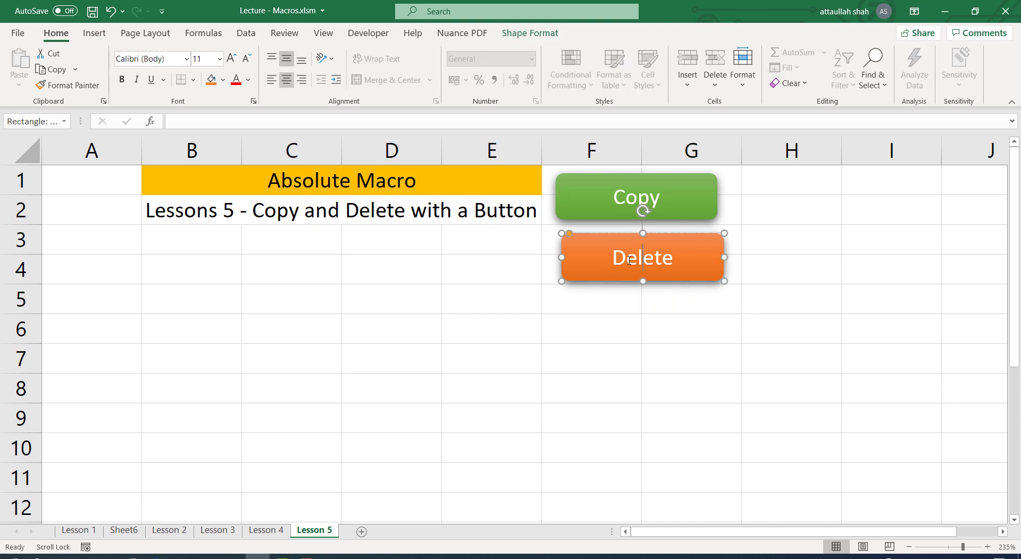
pyautogui.moveTo(610, 238); pyautogui.dragTo(601, 235)
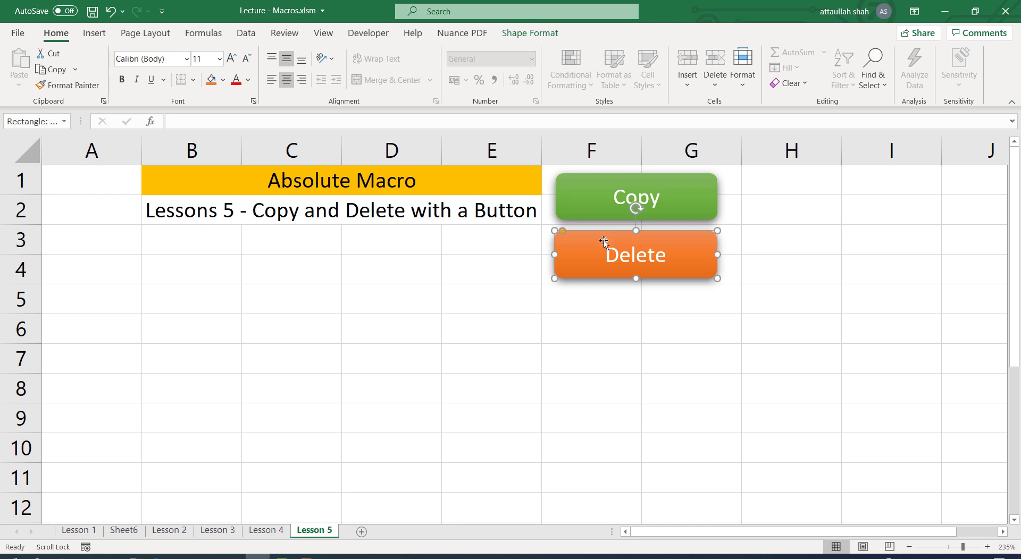
# Assign the Delete macro to the orange shape, then click a cell to deselect it.
pyautogui.rightClick(578, 255)
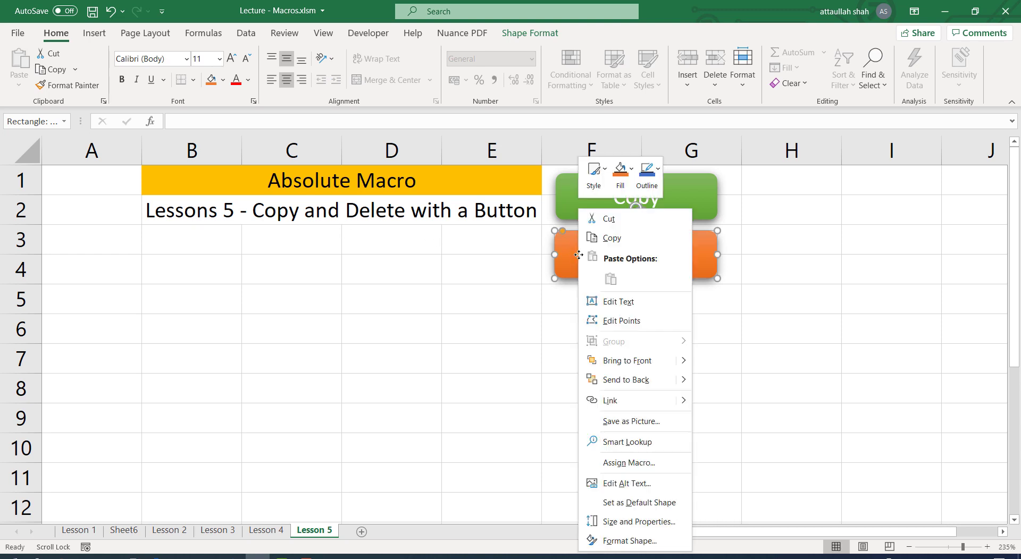
pyautogui.click(626, 462)
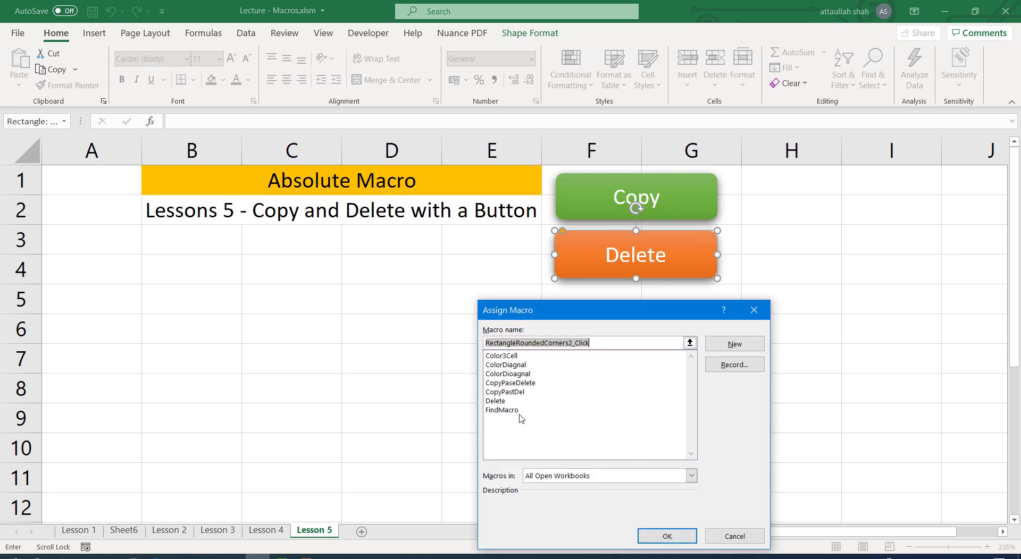
pyautogui.click(493, 401)
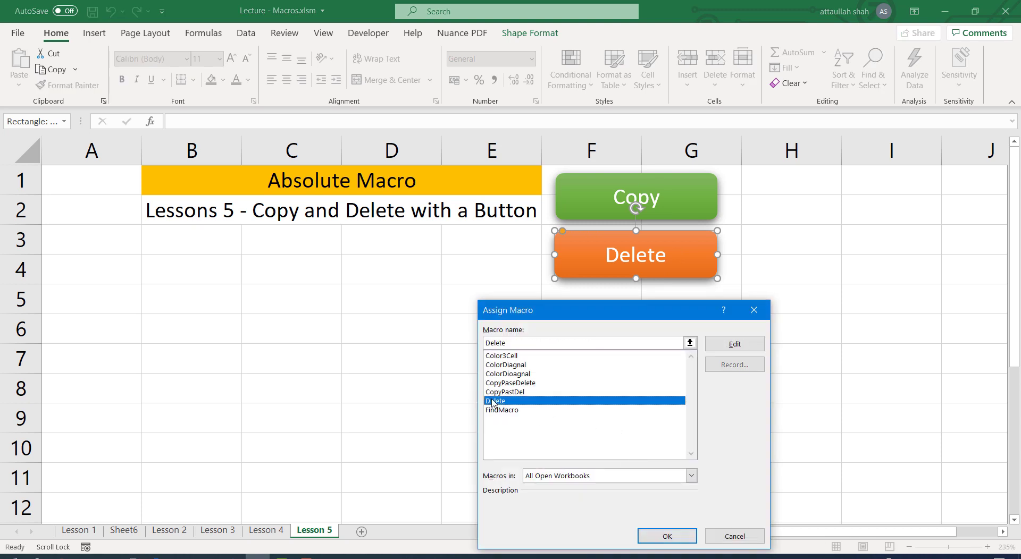
pyautogui.click(665, 536)
pyautogui.click(624, 358)
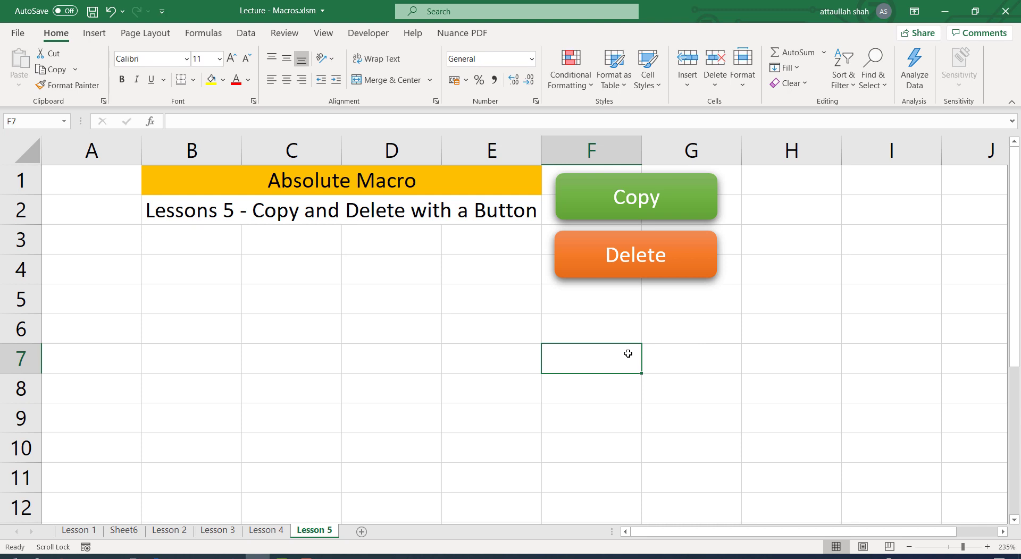
pyautogui.click(642, 202)
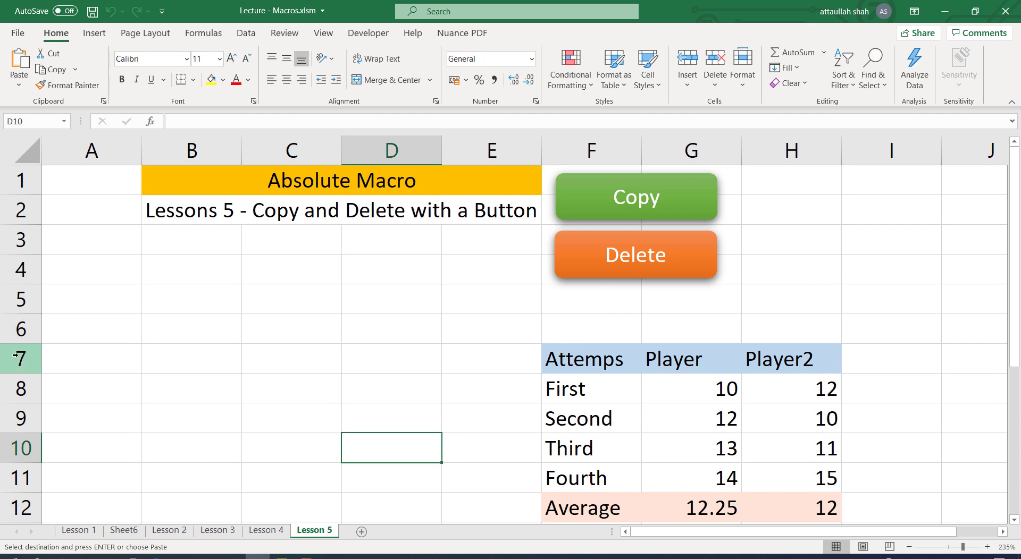
pyautogui.moveTo(19, 361); pyautogui.dragTo(86, 508)
pyautogui.rightClick(123, 432)
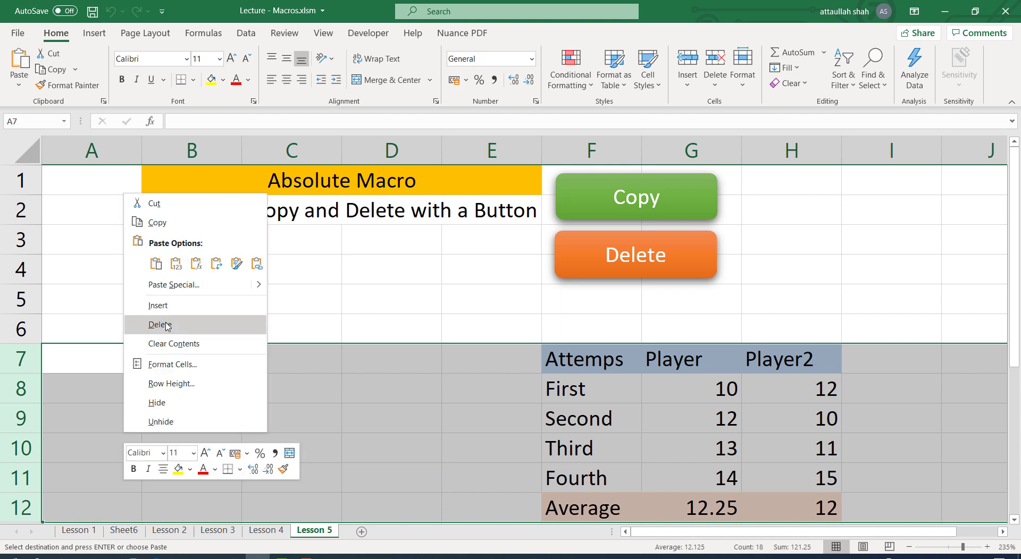
pyautogui.press('Escape')
pyautogui.press('Delete')
pyautogui.click(588, 396)
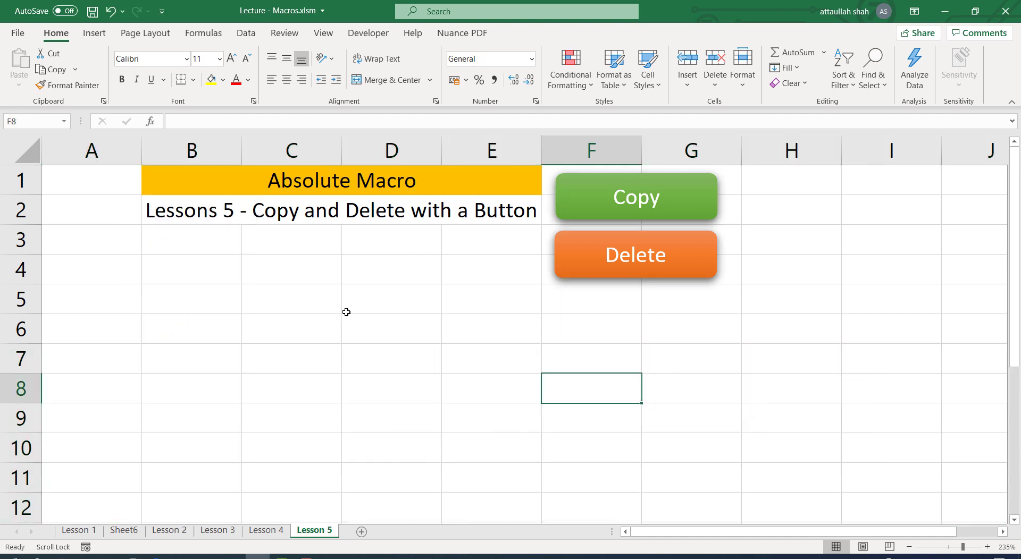
pyautogui.click(155, 270)
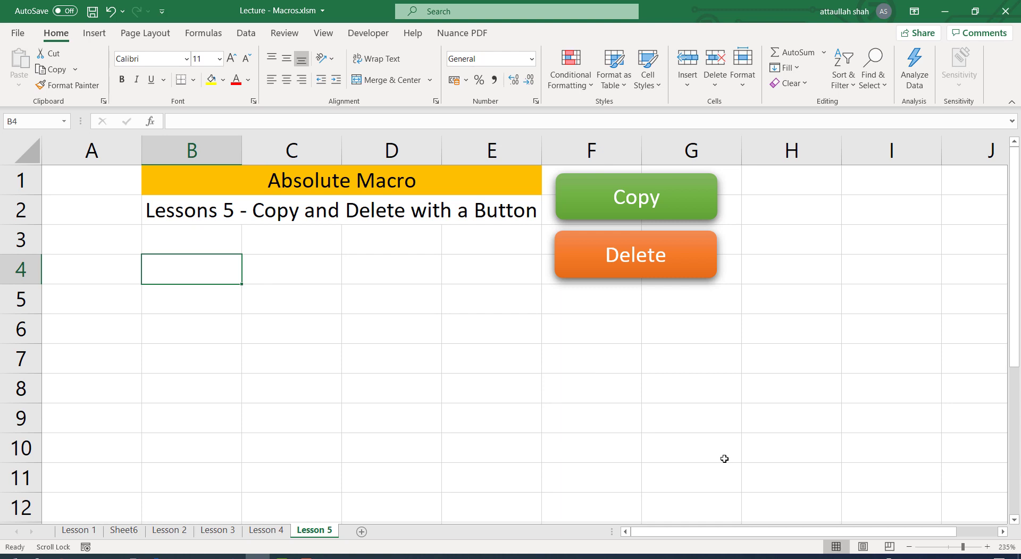
pyautogui.click(633, 199)
pyautogui.click(634, 203)
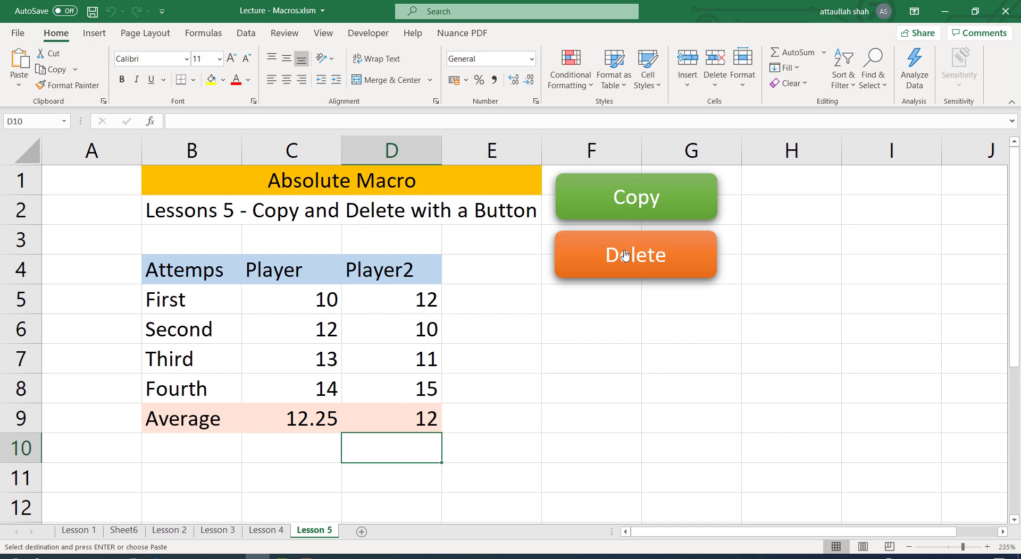
pyautogui.click(625, 256)
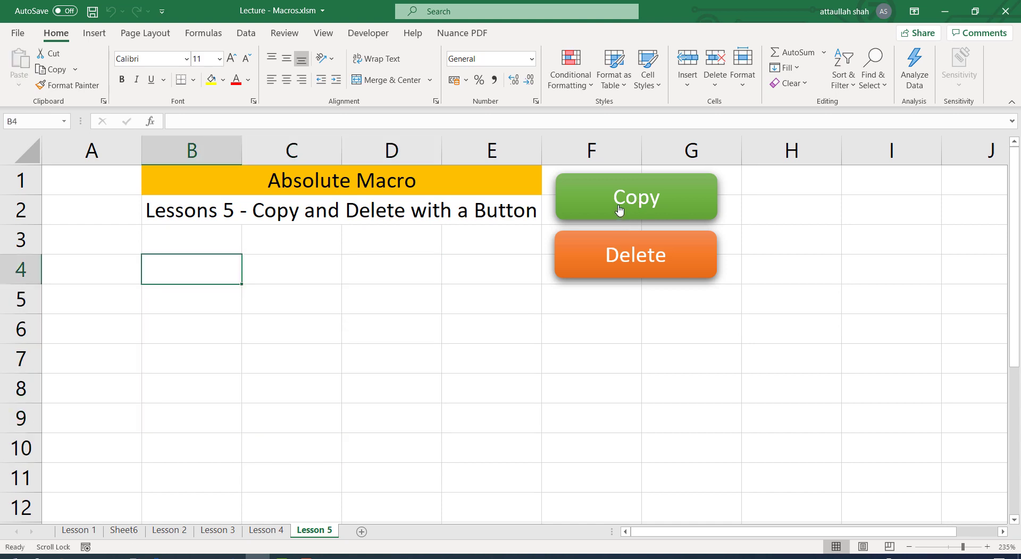
pyautogui.click(619, 212)
pyautogui.click(620, 256)
pyautogui.click(628, 208)
pyautogui.click(615, 257)
pyautogui.click(638, 208)
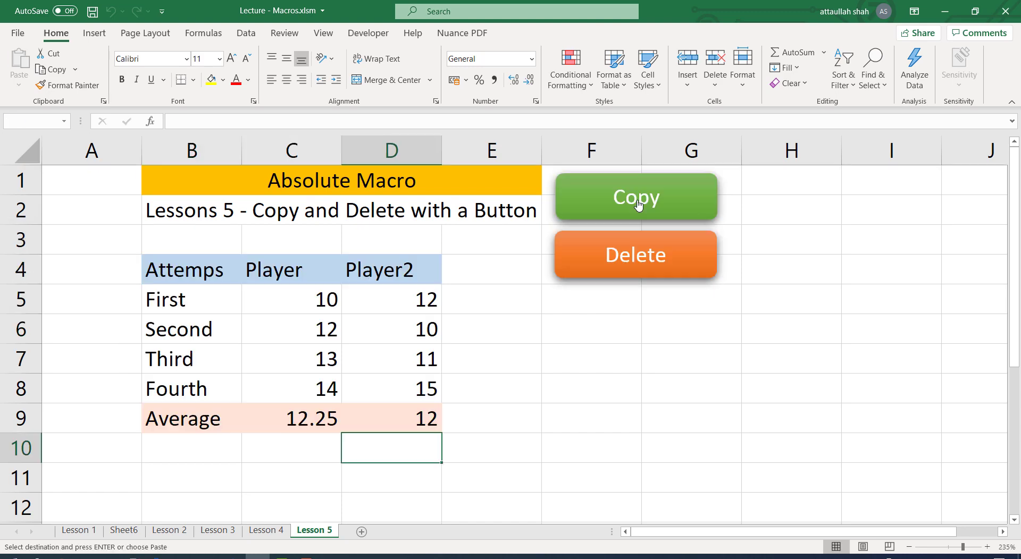
pyautogui.click(618, 254)
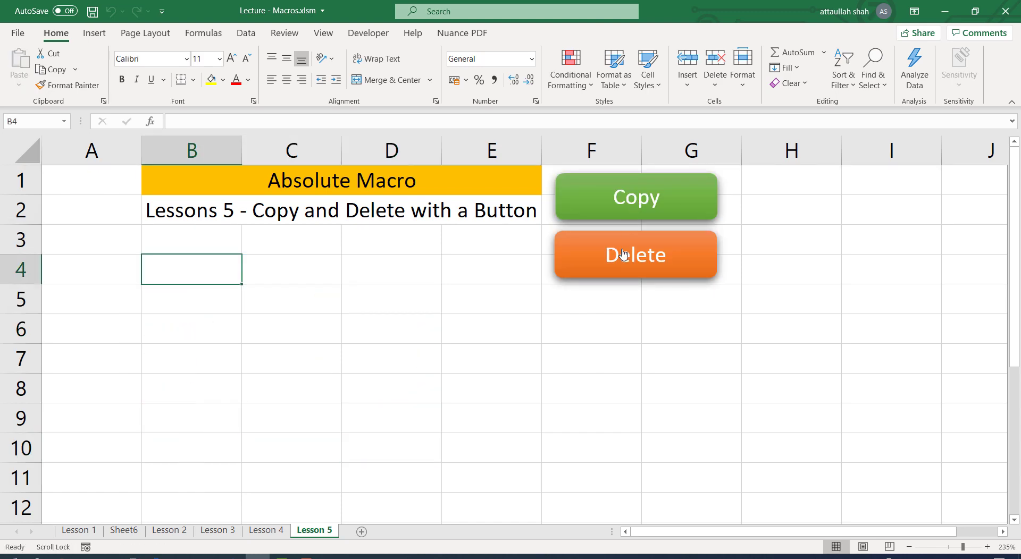
pyautogui.click(630, 204)
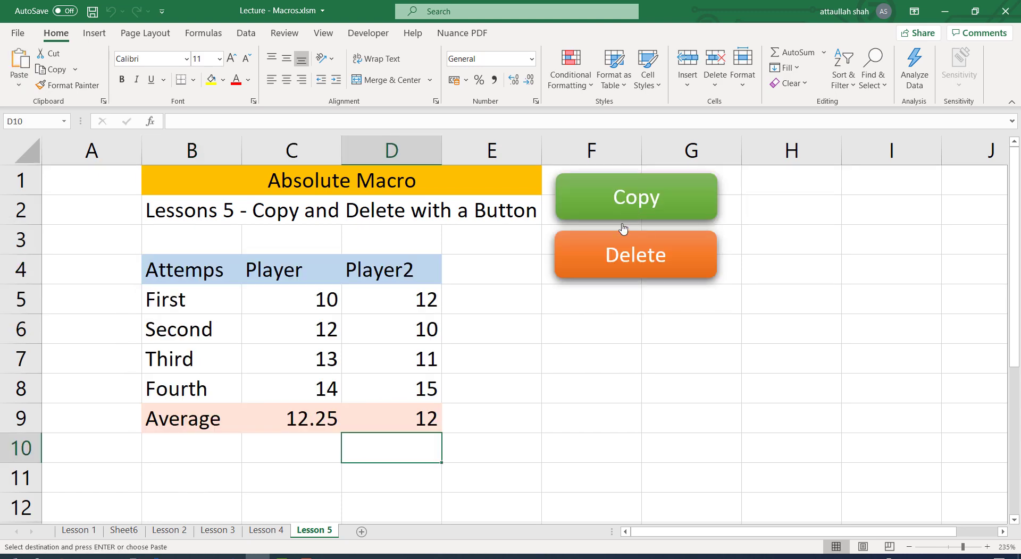
pyautogui.click(628, 268)
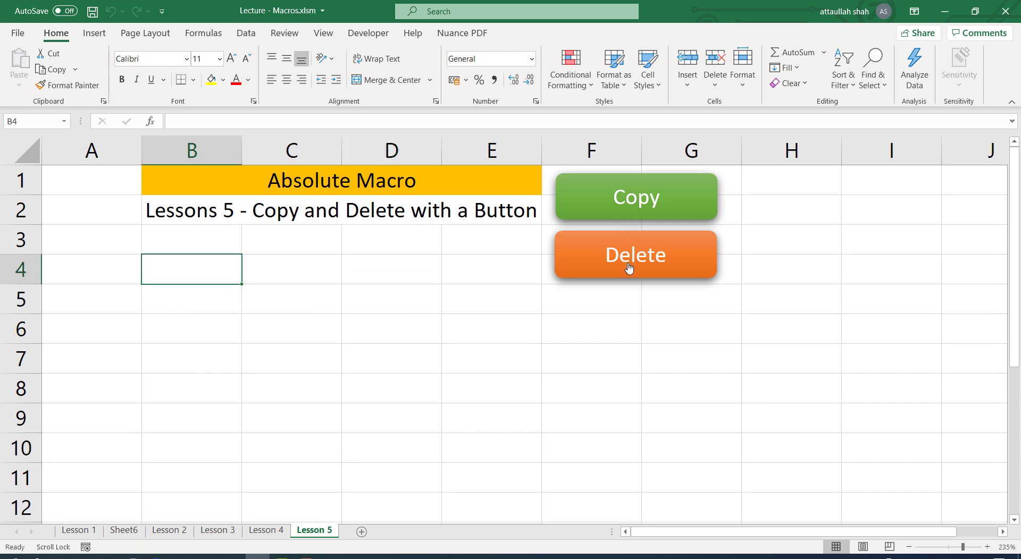